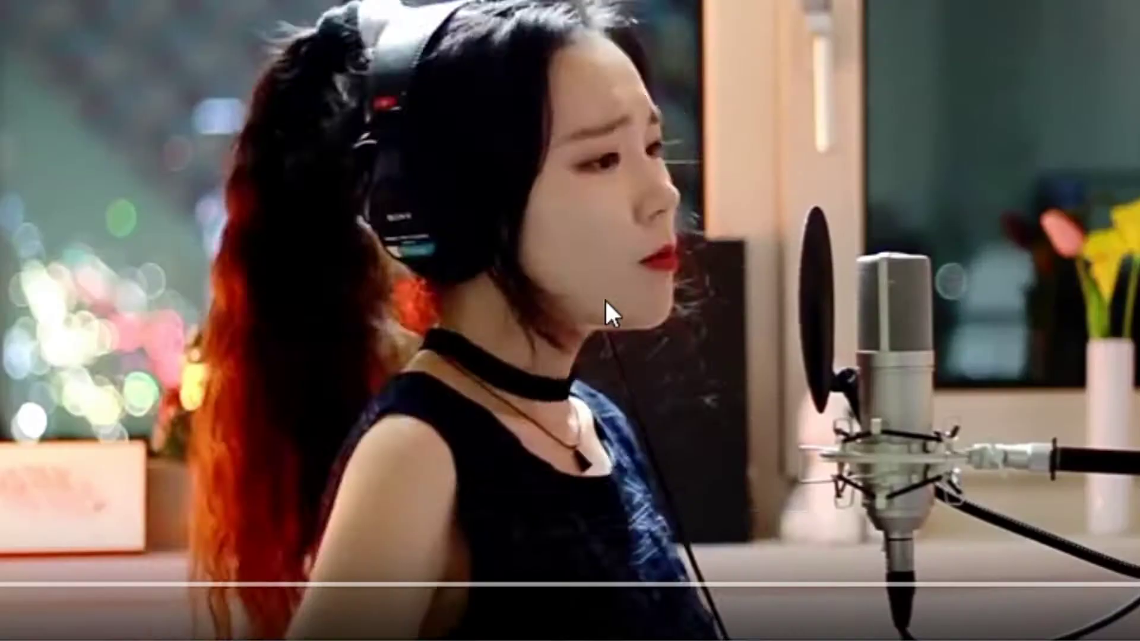
Play a short part of the "2U" cover video on YouTube and pause it
{"action": "left_click", "coordinate": [580, 355]}
{"action": "left_click", "coordinate": [606, 302]}
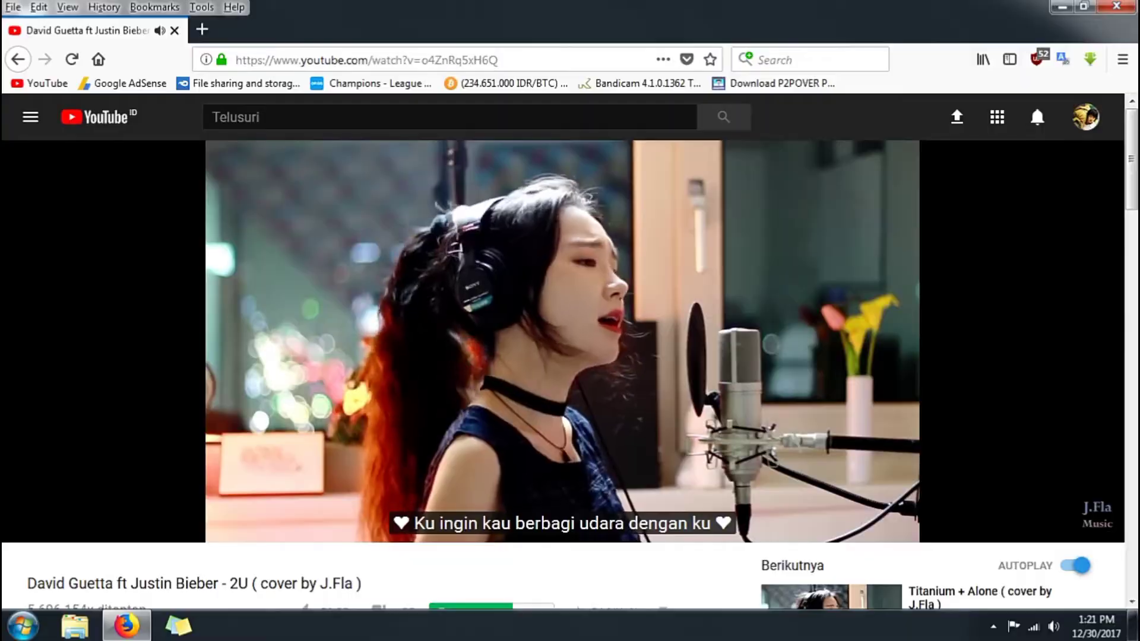
{"action": "left_click", "coordinate": [579, 358]}
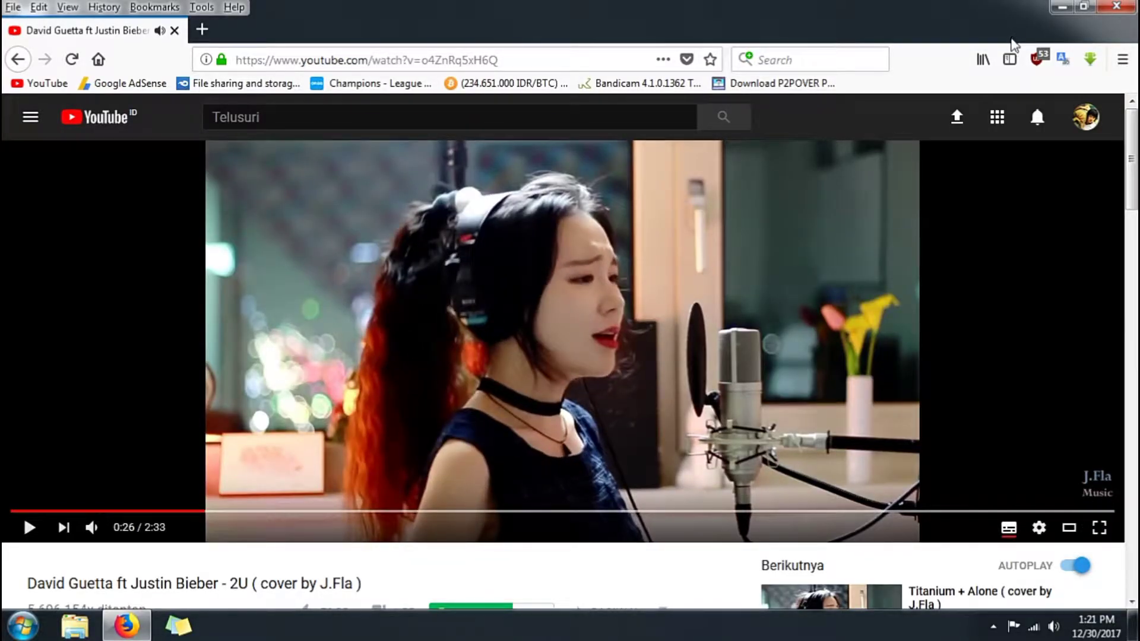
Open the browser's Add-ons Manager to view the installed extensions
{"action": "left_click_drag", "start_coordinate": [1132, 149], "coordinate": [1120, 86]}
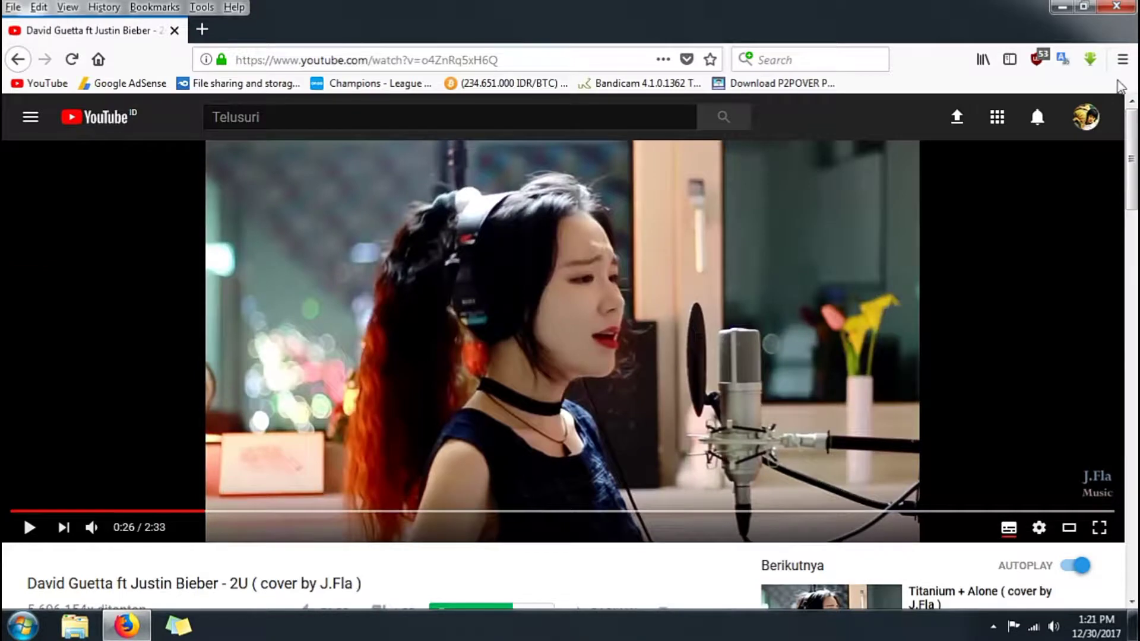
{"action": "left_click", "coordinate": [1090, 59]}
{"action": "left_click", "coordinate": [1090, 59]}
{"action": "left_click", "coordinate": [1123, 59]}
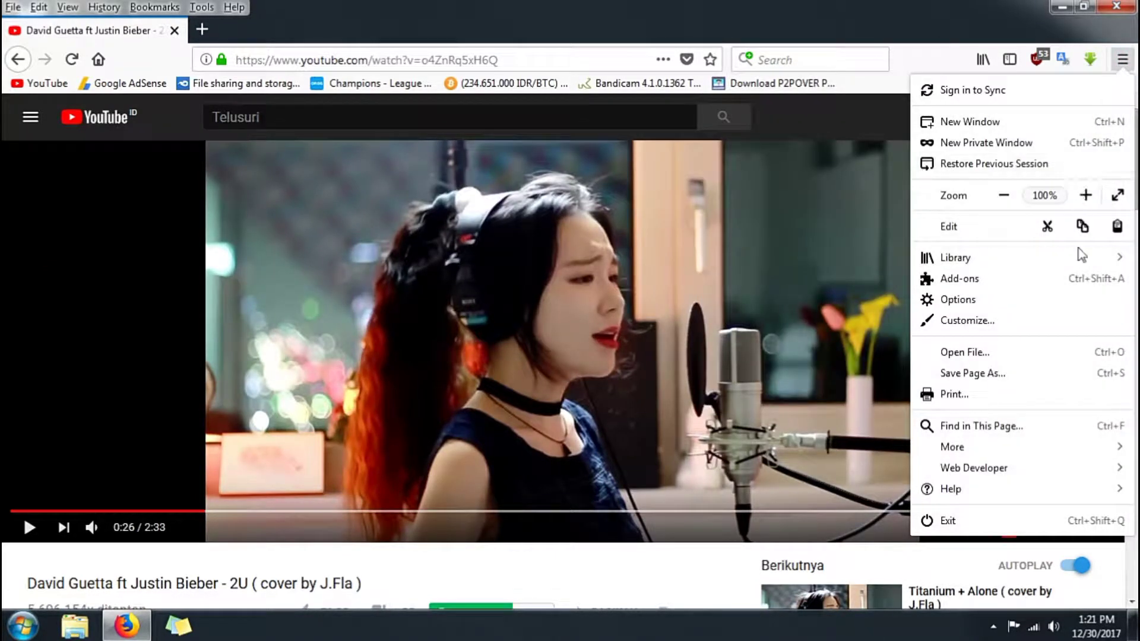
{"action": "left_click", "coordinate": [1063, 281]}
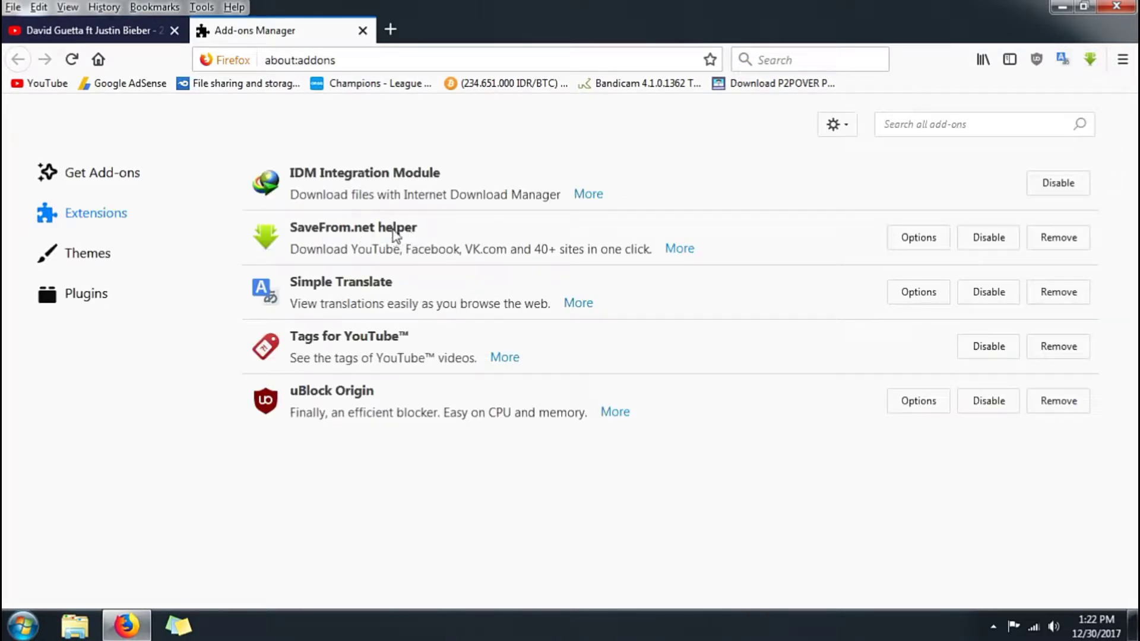
Browse the recommended add-ons, open the full Firefox add-ons website from there, and close the Add-ons Manager
{"action": "left_click", "coordinate": [119, 185]}
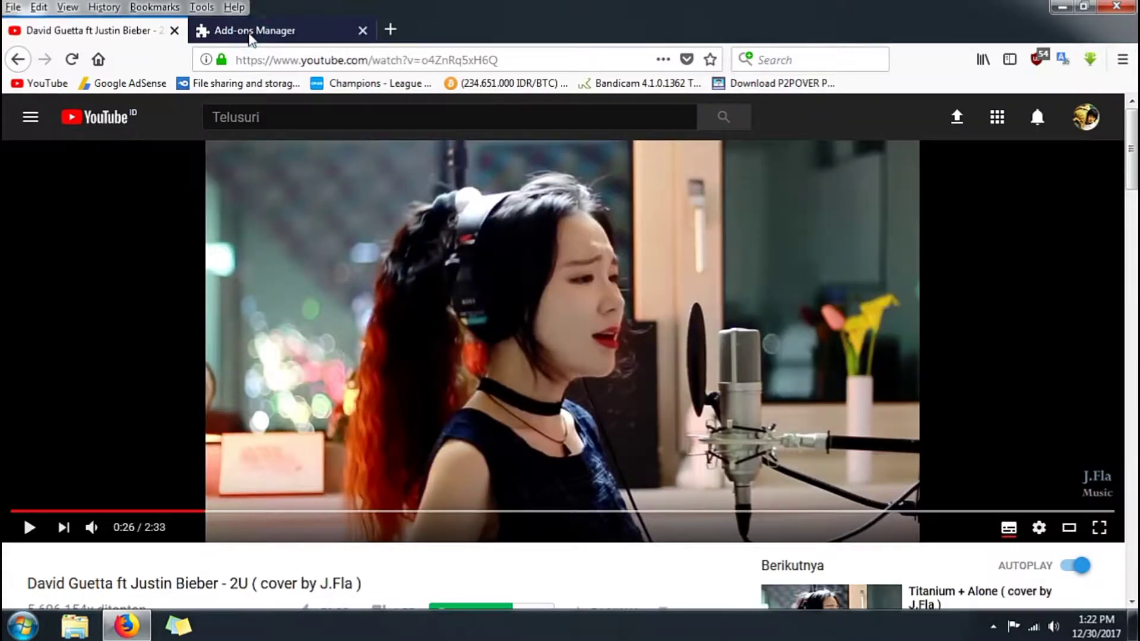
{"action": "left_click", "coordinate": [249, 35]}
{"action": "scroll", "coordinate": [573, 332], "scroll_direction": "down", "scroll_amount": 12}
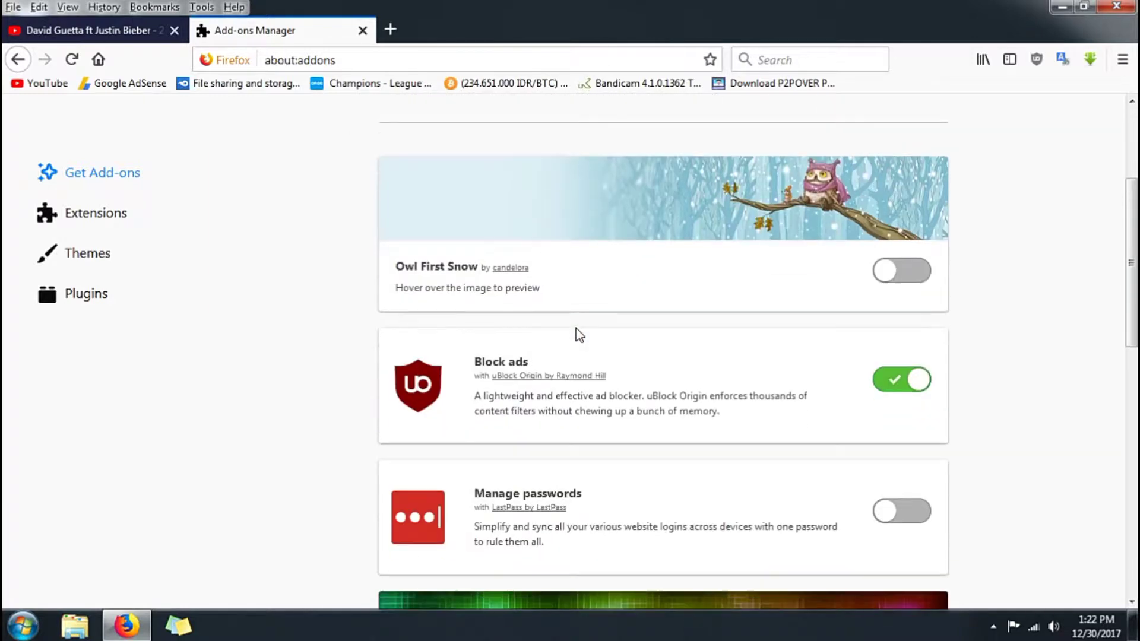
{"action": "scroll", "coordinate": [609, 338], "scroll_direction": "down", "scroll_amount": 2}
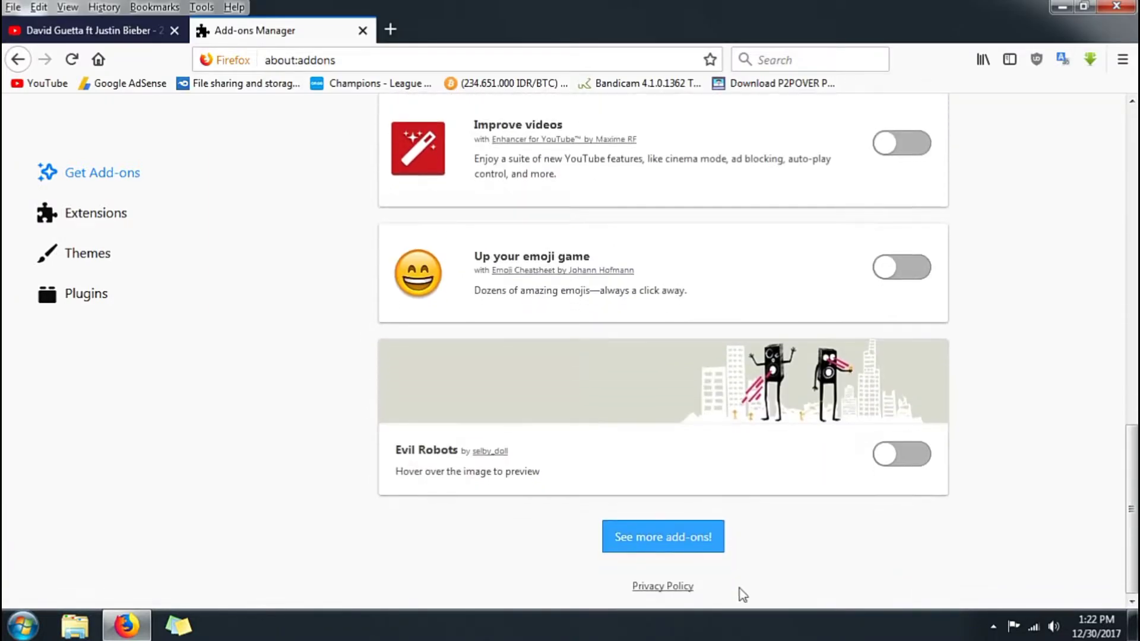
{"action": "left_click", "coordinate": [685, 542]}
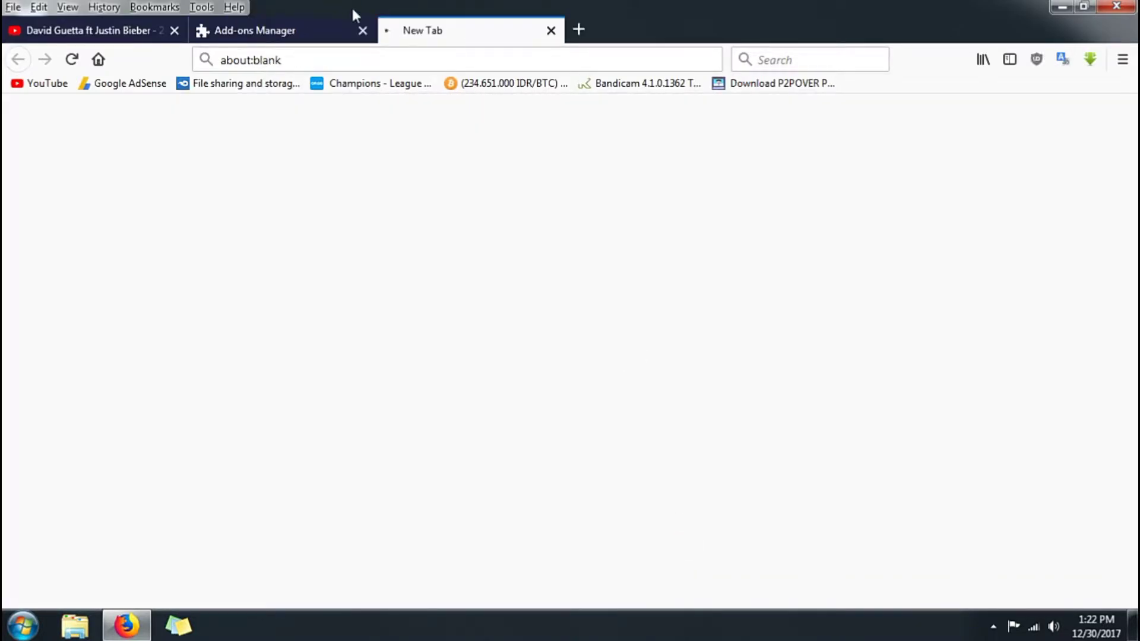
{"action": "left_click", "coordinate": [362, 30]}
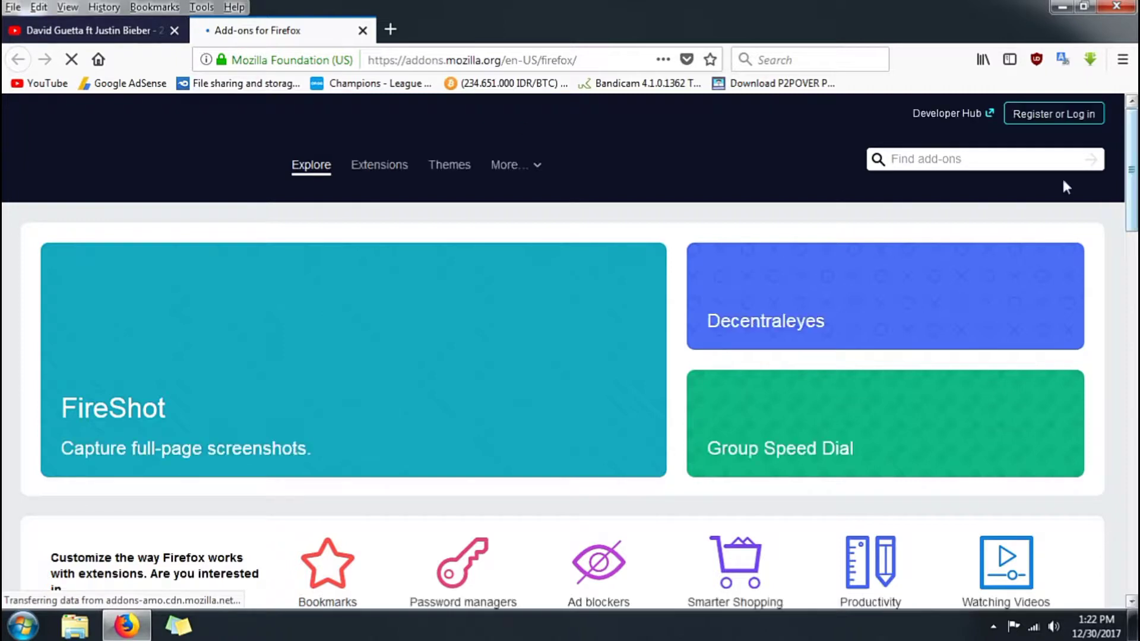
Search the Firefox add-ons website for "savefrom" and open the page of SaveFrom.net helper all-in-1 / youtube downloader
{"action": "left_click", "coordinate": [1009, 161]}
{"action": "type", "text": "sa"}
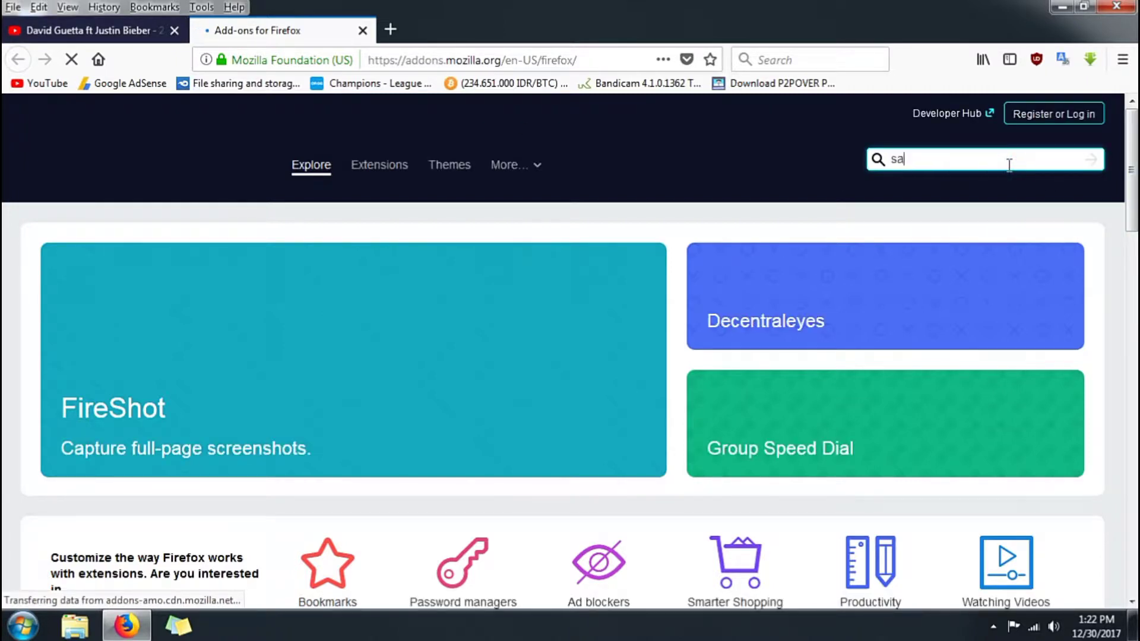
{"action": "type", "text": "vefrom"}
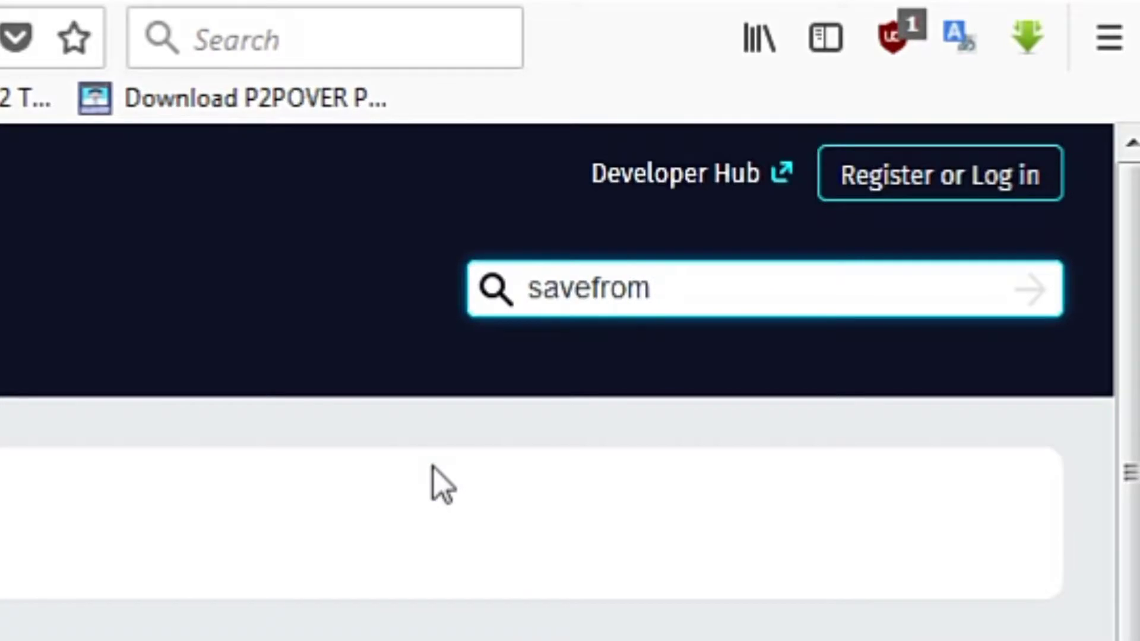
{"action": "left_click", "coordinate": [439, 484]}
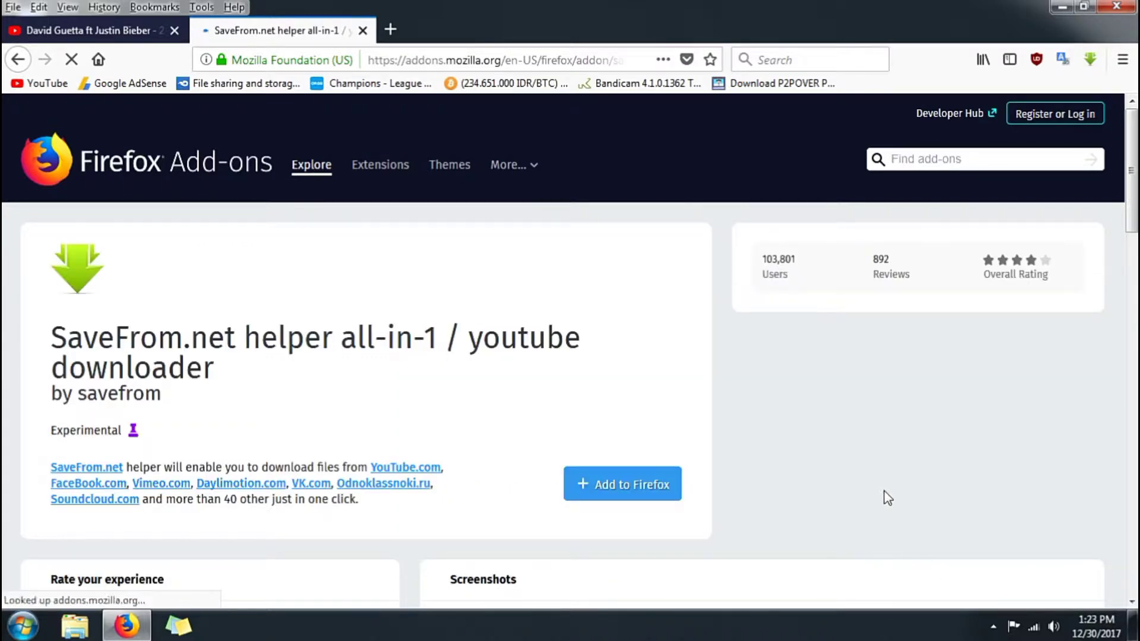
Start adding the SaveFrom.net helper extension to Firefox, cancel its installation, and close the add-on page
{"action": "scroll", "coordinate": [885, 490], "scroll_direction": "down", "scroll_amount": 2}
{"action": "scroll", "coordinate": [885, 490], "scroll_direction": "up", "scroll_amount": 2}
{"action": "left_click", "coordinate": [659, 491]}
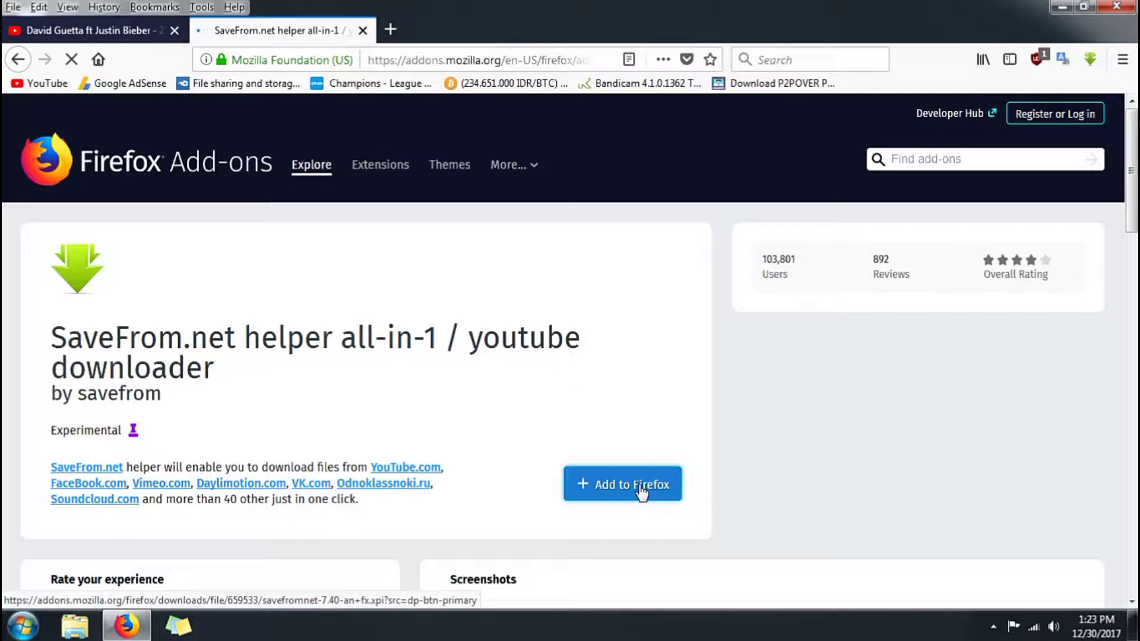
{"action": "scroll", "coordinate": [641, 493], "scroll_direction": "down", "scroll_amount": 5}
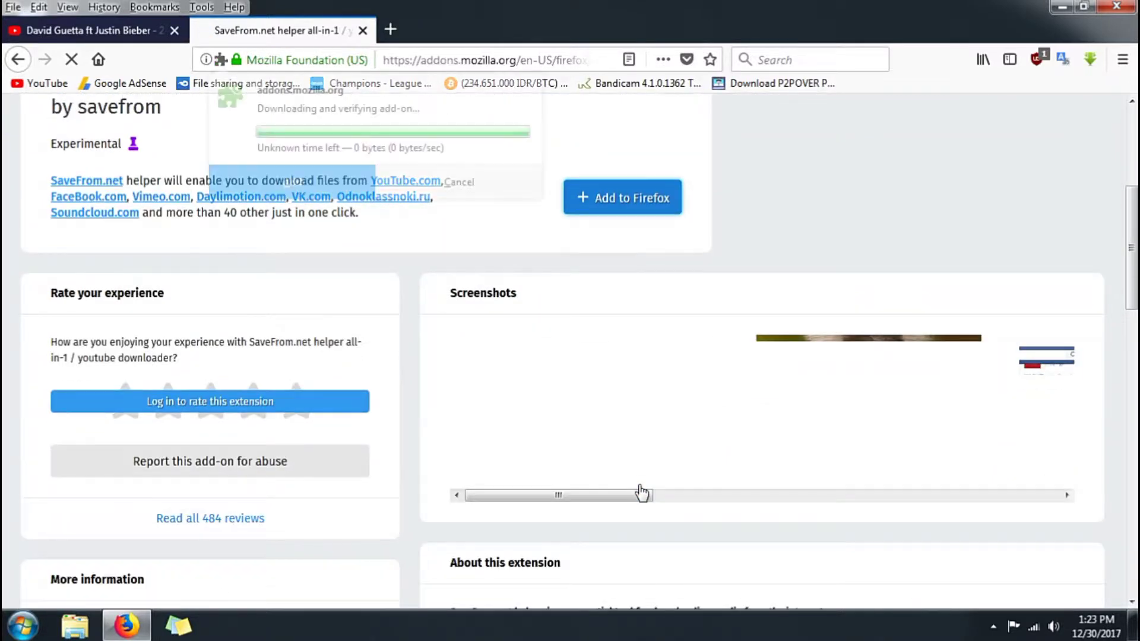
{"action": "scroll", "coordinate": [641, 493], "scroll_direction": "up", "scroll_amount": 3}
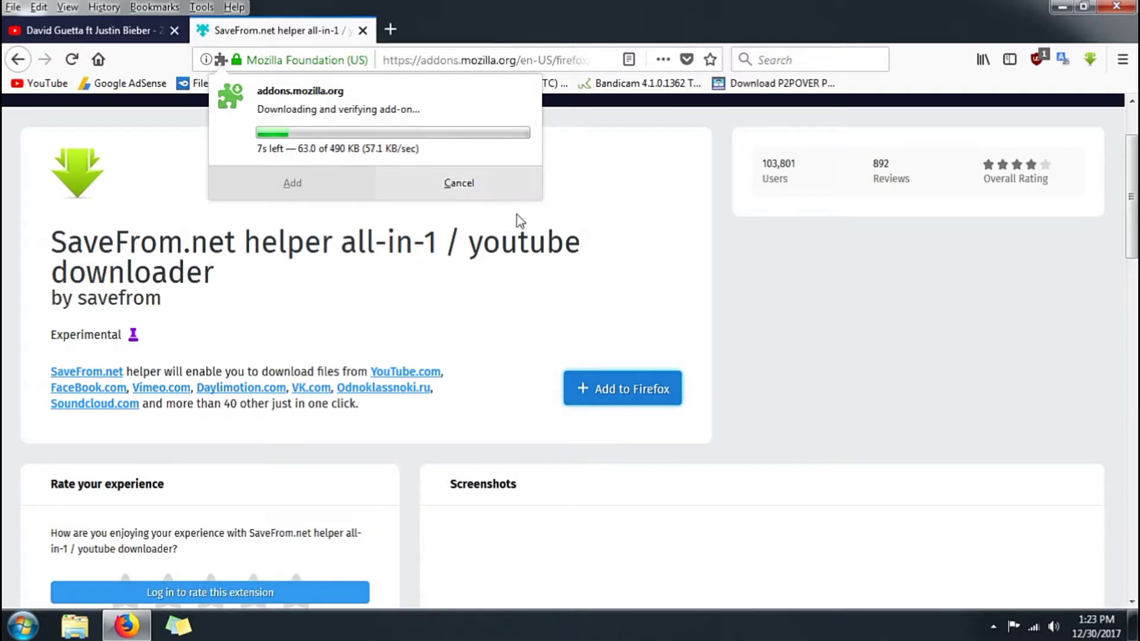
{"action": "left_click", "coordinate": [497, 190]}
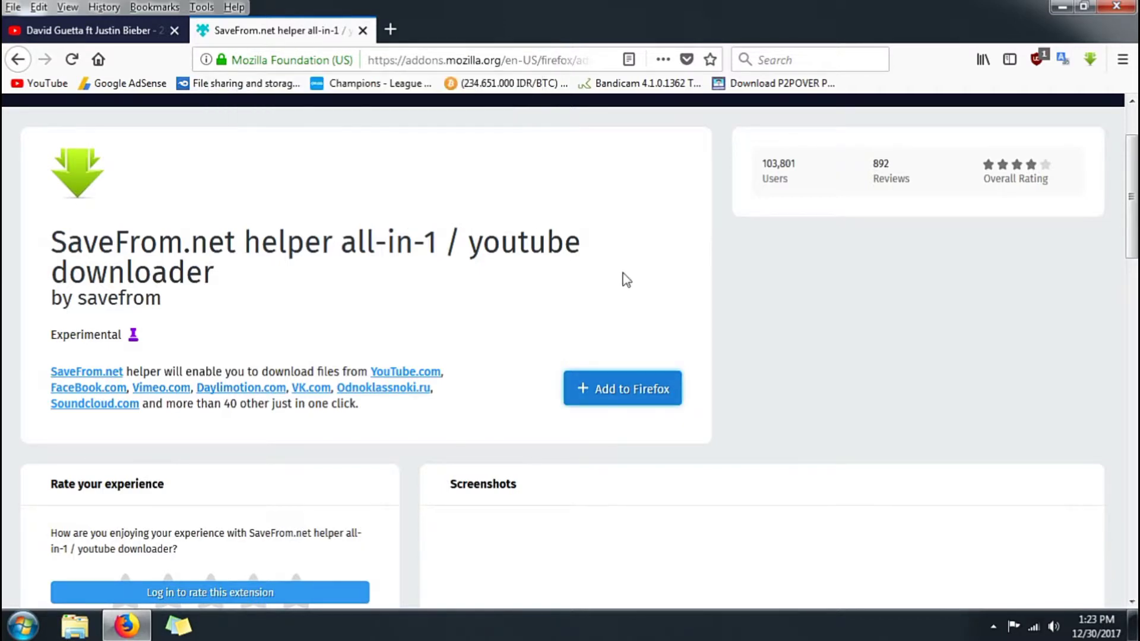
{"action": "left_click", "coordinate": [363, 30]}
Send the current YouTube video to SaveFrom.net through the helper extension and view its download page
{"action": "left_click", "coordinate": [1090, 59]}
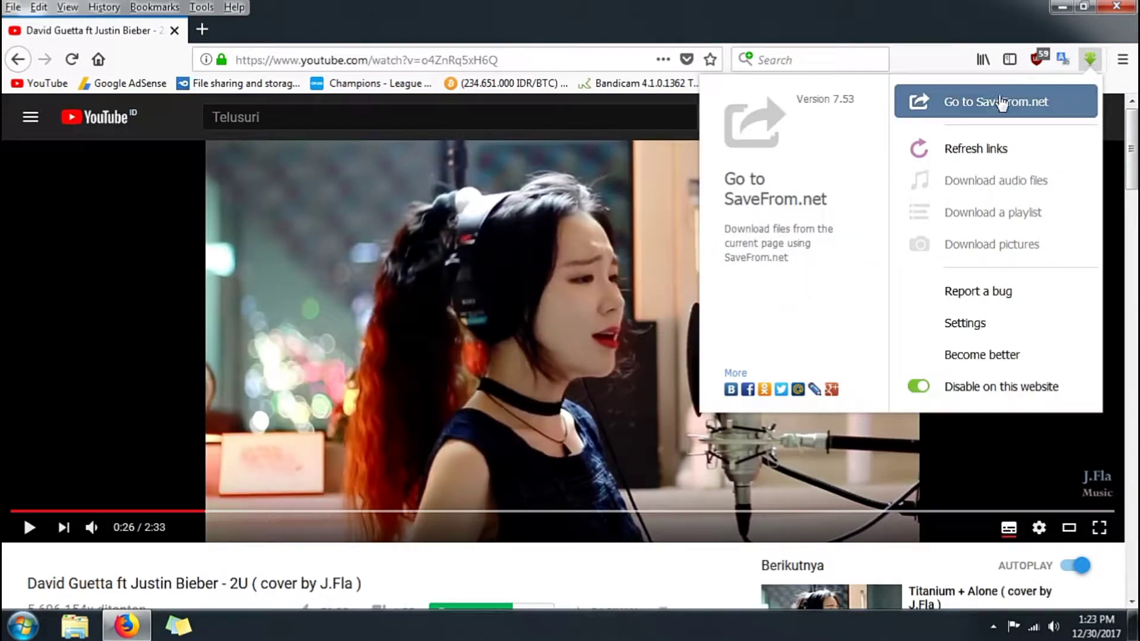
{"action": "left_click", "coordinate": [1036, 105]}
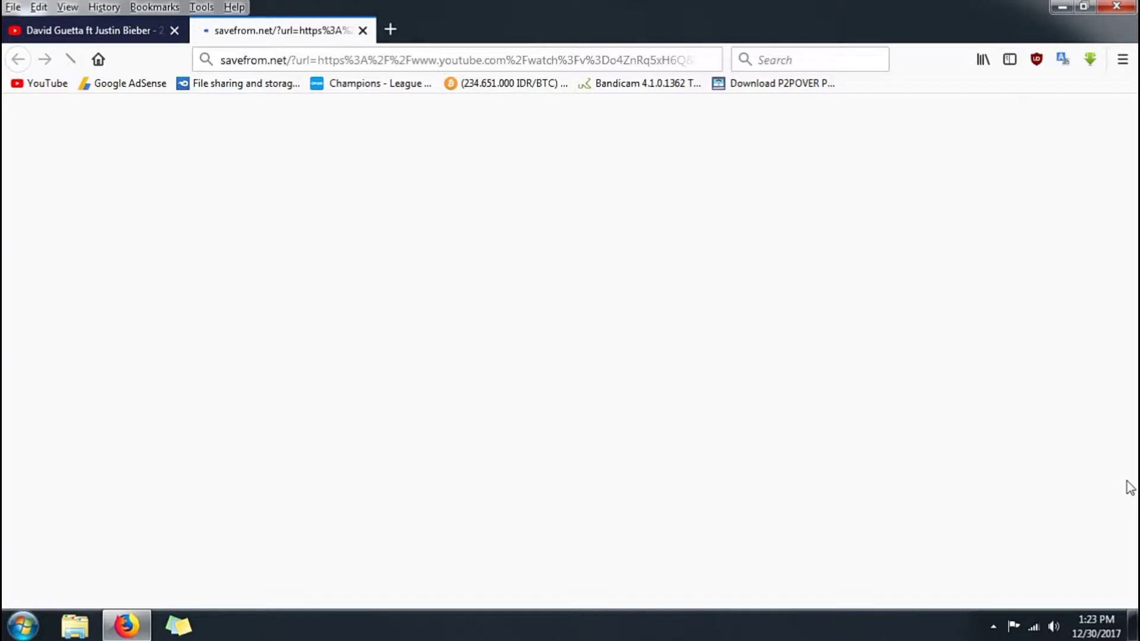
{"action": "left_click", "coordinate": [130, 35]}
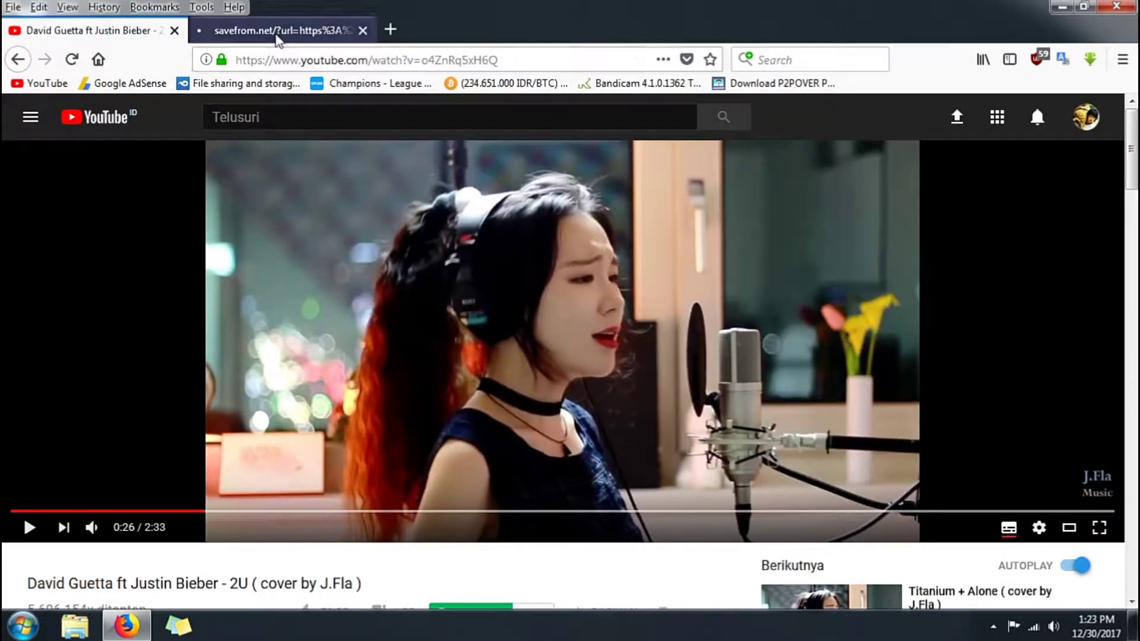
{"action": "left_click", "coordinate": [276, 36]}
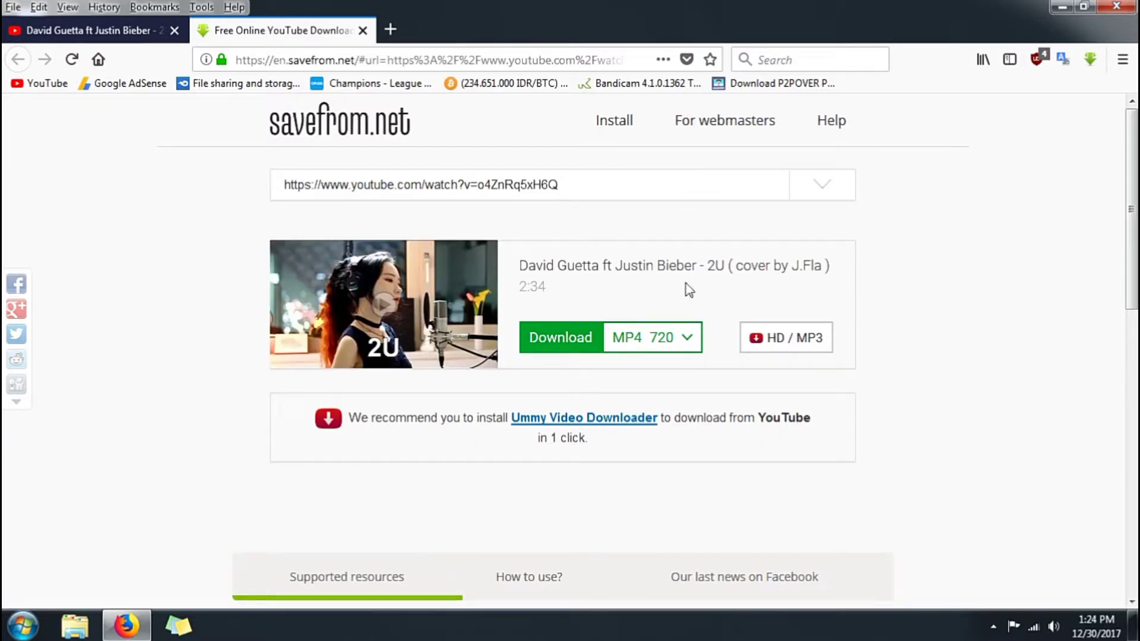
List the subtitle languages available for the "2U" cover video and check its remaining download formats
{"action": "left_click", "coordinate": [672, 347]}
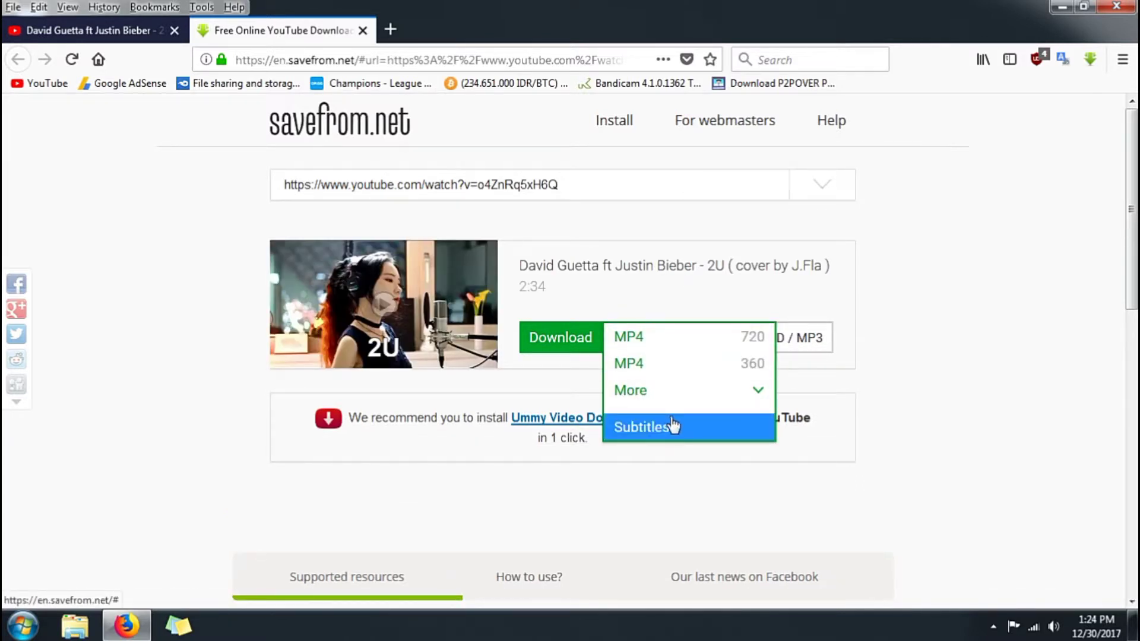
{"action": "left_click", "coordinate": [673, 426]}
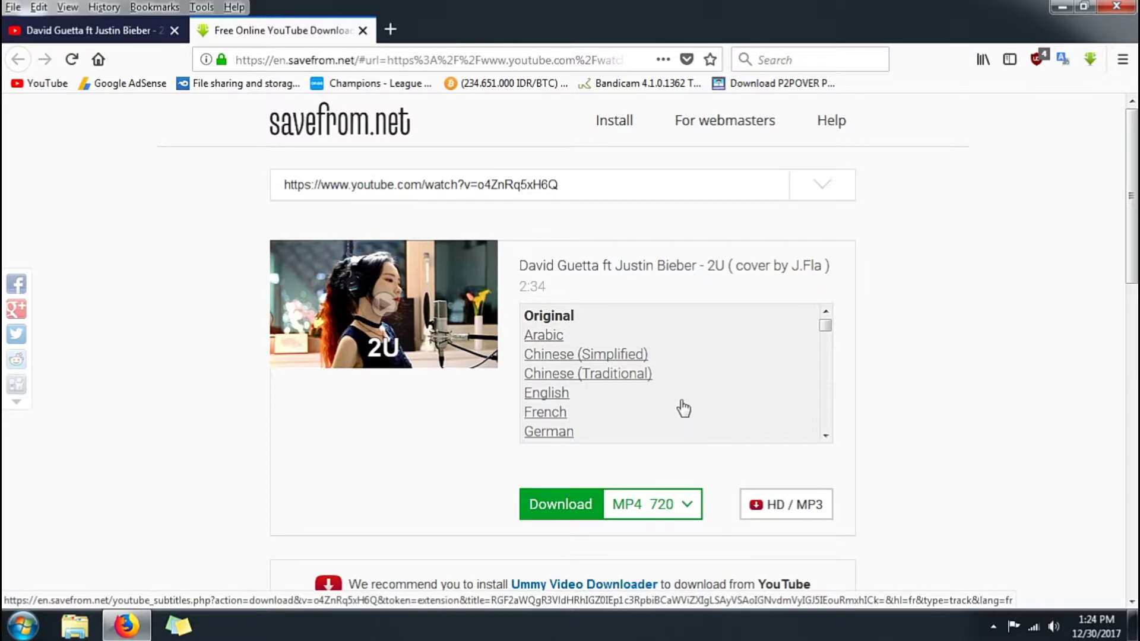
{"action": "left_click", "coordinate": [656, 504]}
{"action": "scroll", "coordinate": [671, 534], "scroll_direction": "down", "scroll_amount": 3}
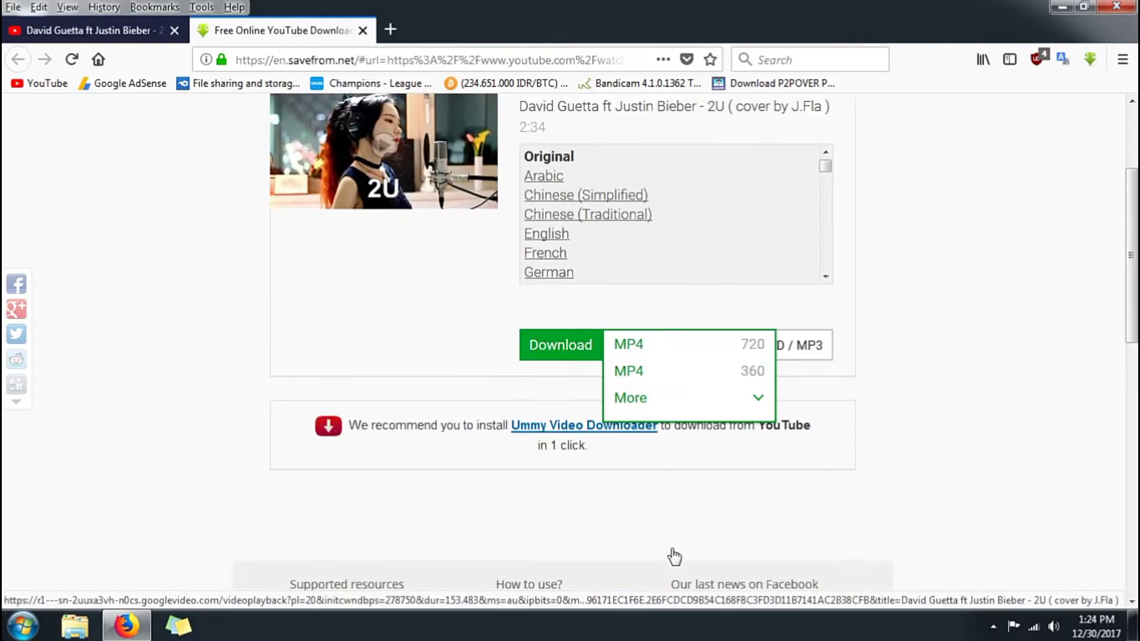
{"action": "left_click", "coordinate": [942, 216]}
{"action": "scroll", "coordinate": [772, 276], "scroll_direction": "up", "scroll_amount": 3}
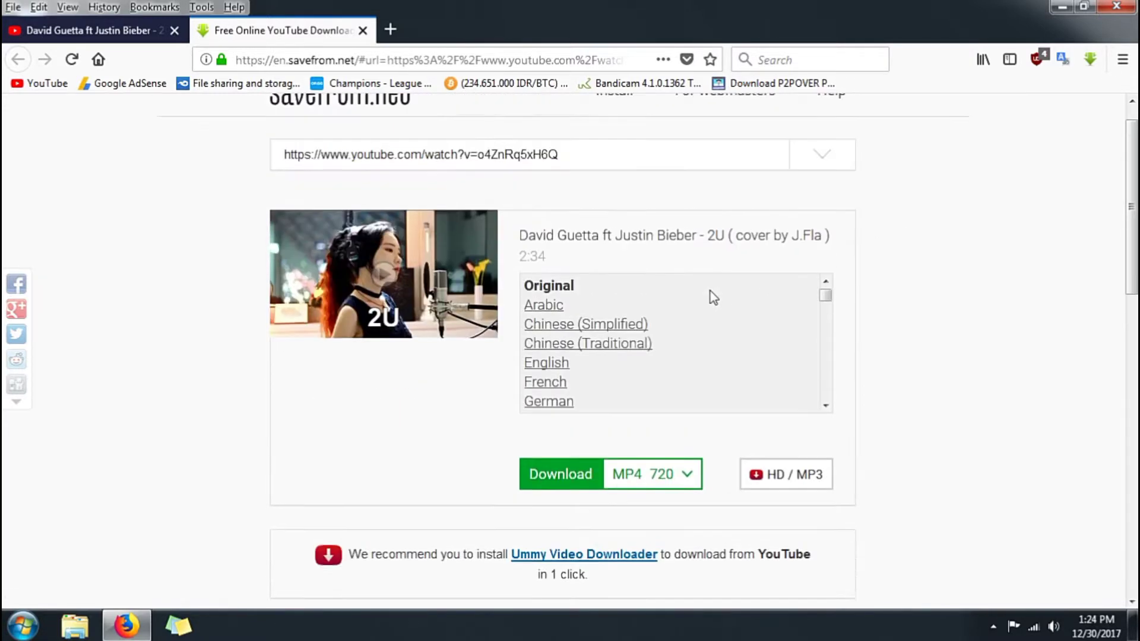
Download the Indonesian subtitles as an .srt file opened with Notepad (default), and close Notepad after viewing them
{"action": "scroll", "coordinate": [683, 303], "scroll_direction": "down", "scroll_amount": 1}
{"action": "scroll", "coordinate": [566, 279], "scroll_direction": "down", "scroll_amount": 4}
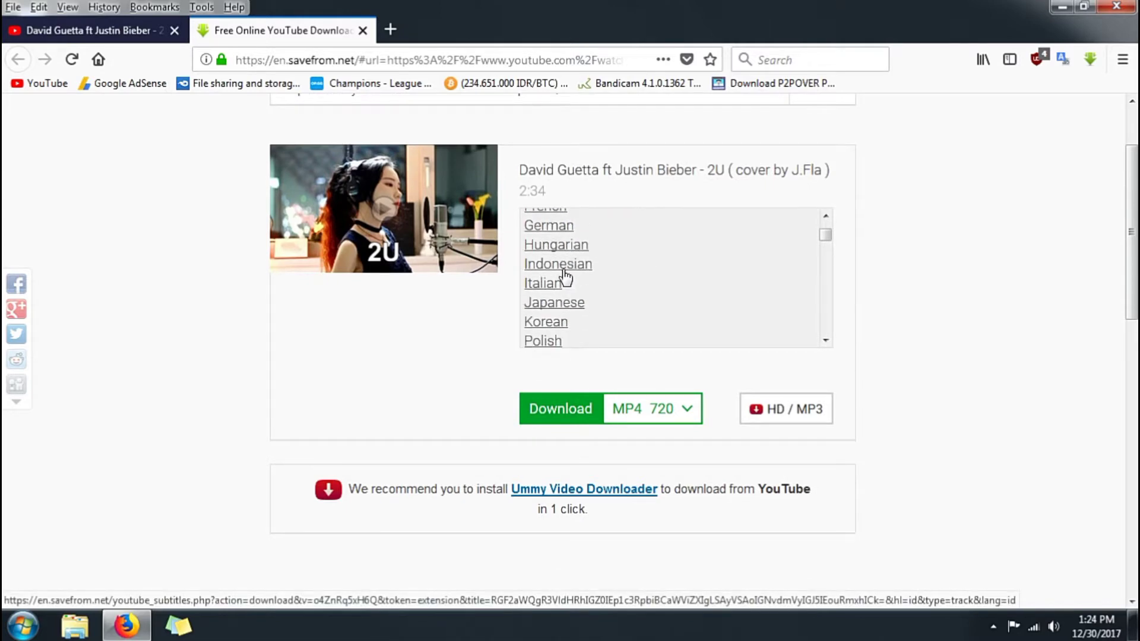
{"action": "left_click", "coordinate": [563, 267]}
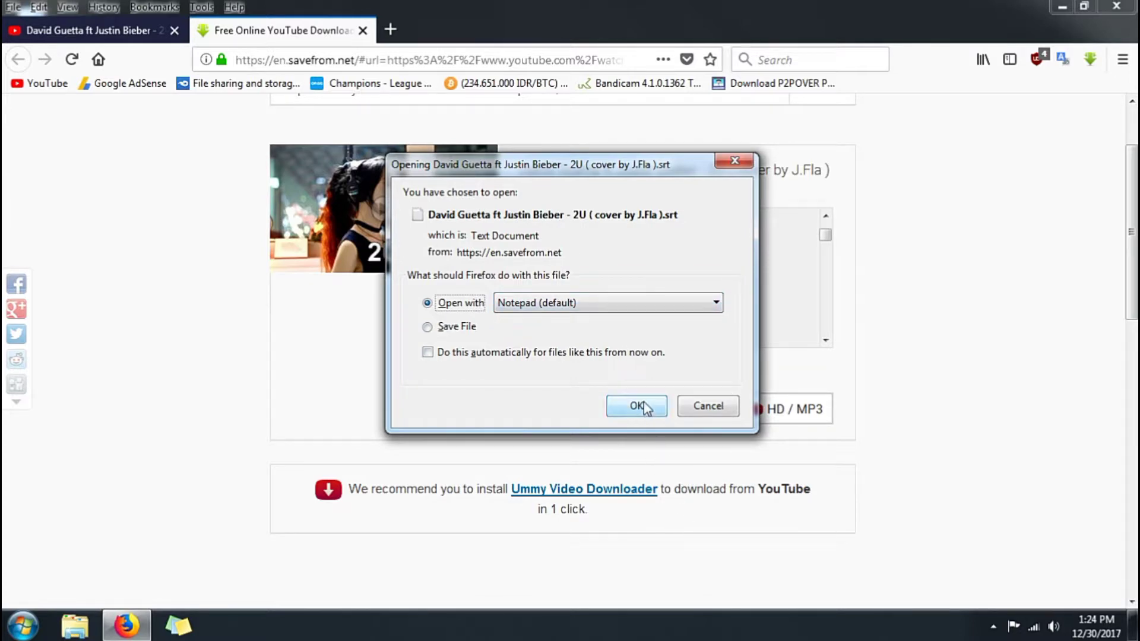
{"action": "left_click", "coordinate": [653, 304]}
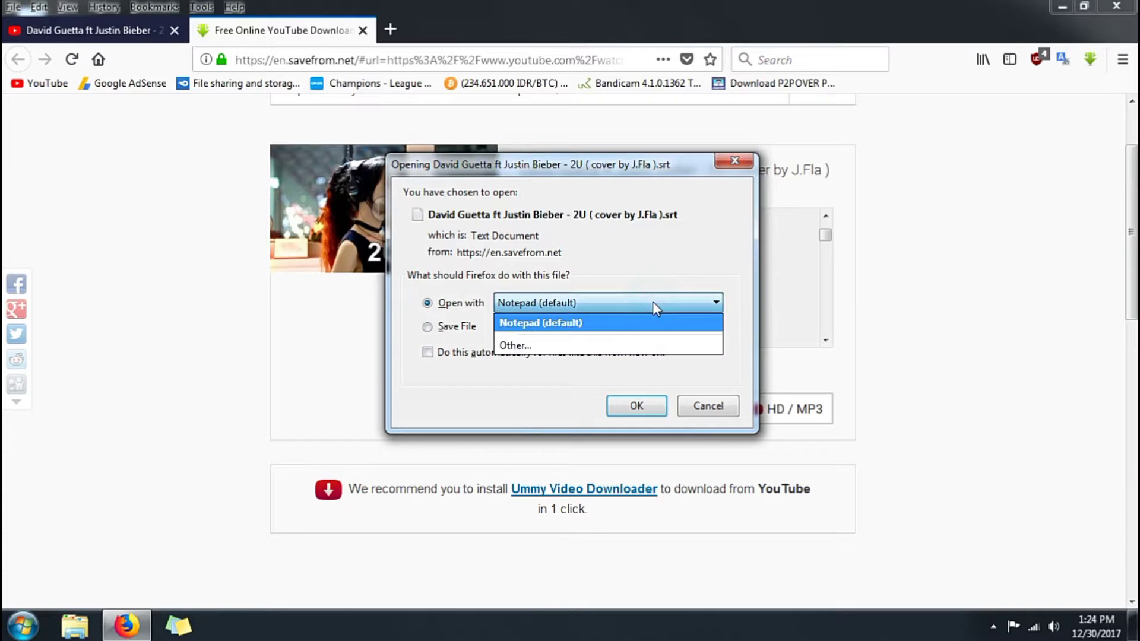
{"action": "left_click", "coordinate": [654, 303]}
{"action": "left_click", "coordinate": [474, 326]}
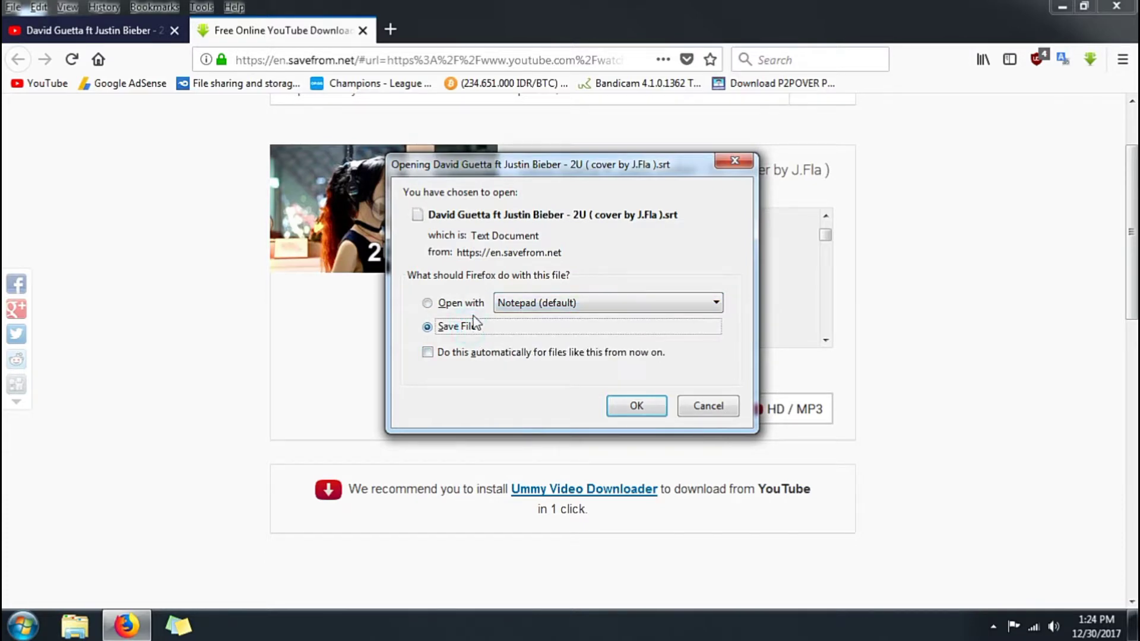
{"action": "left_click", "coordinate": [454, 303]}
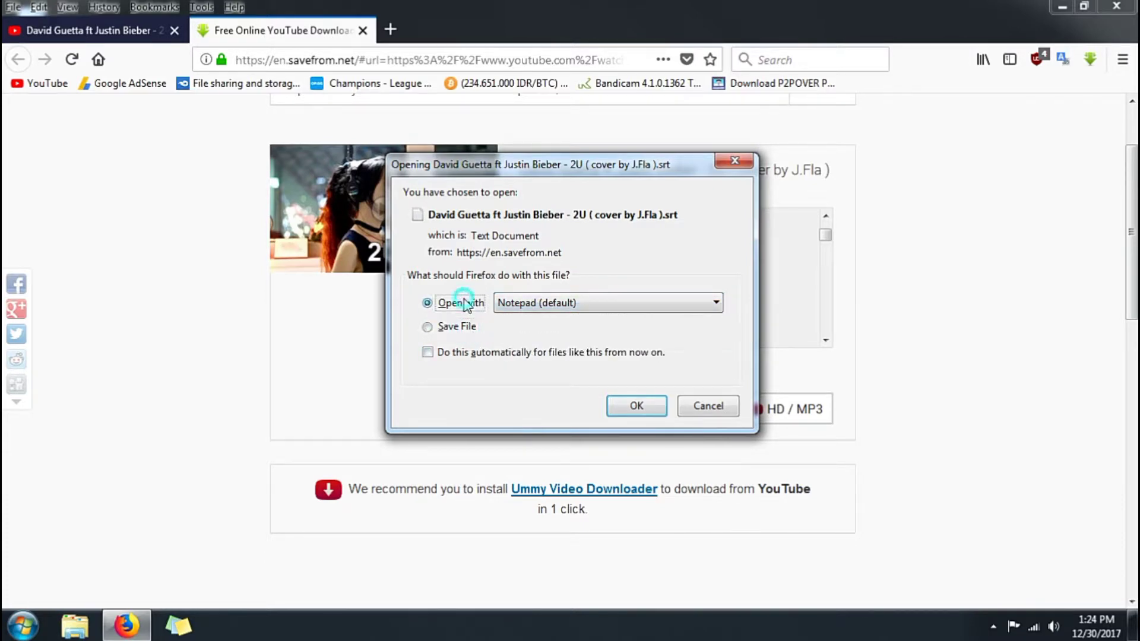
{"action": "left_click", "coordinate": [635, 408]}
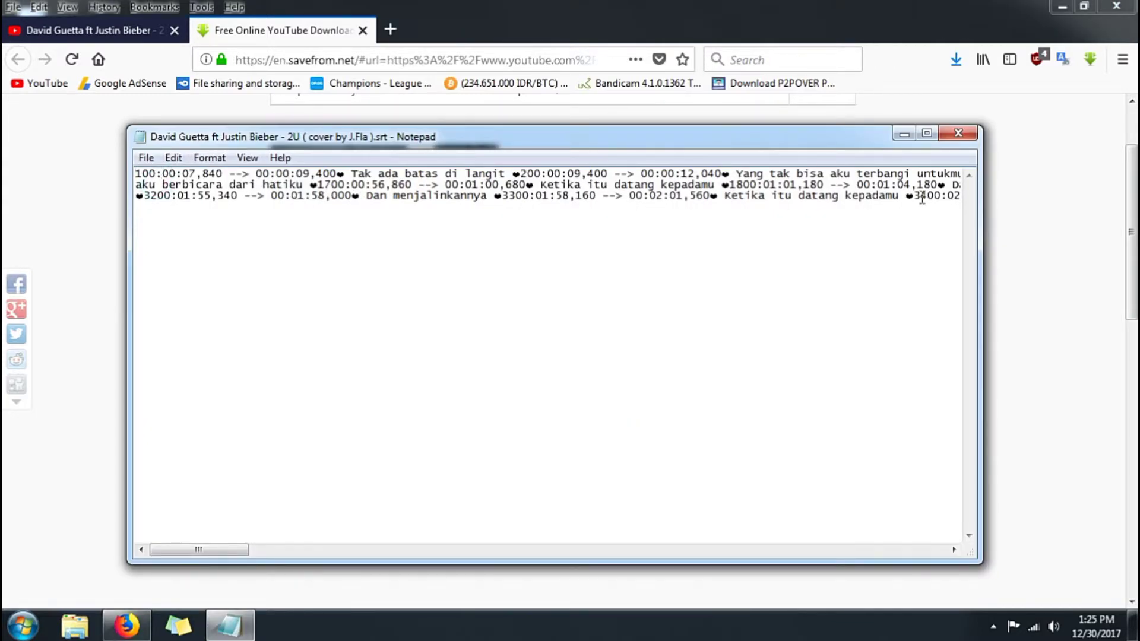
{"action": "left_click", "coordinate": [967, 139]}
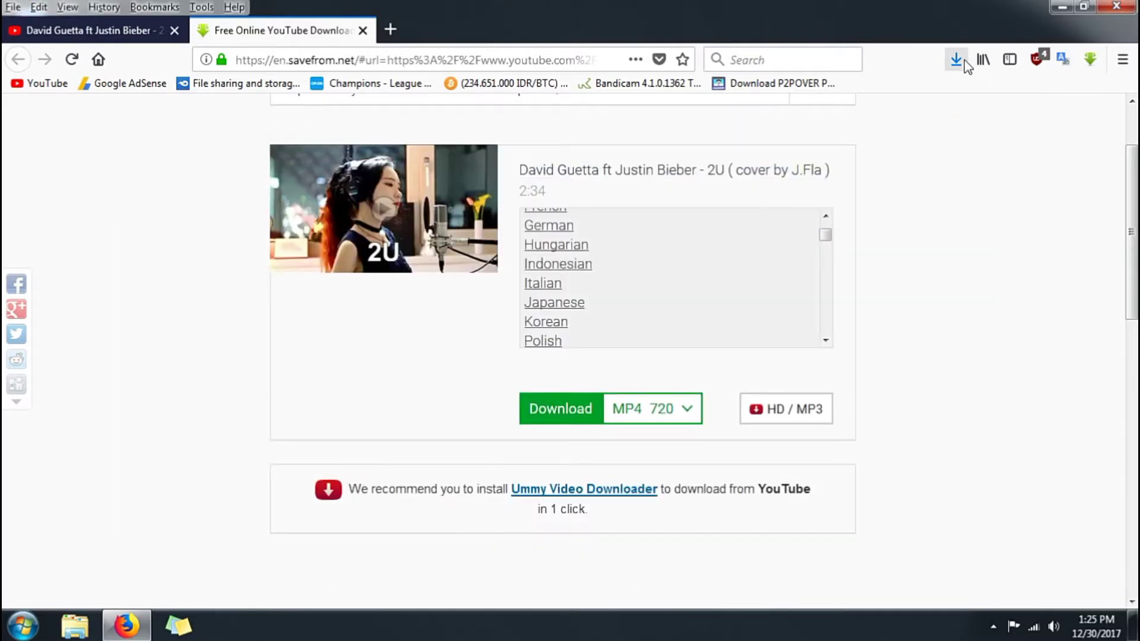
Start downloading the video as MP4 720, dismiss the Ummy Video Downloader offer, and minimize the download progress window
{"action": "left_click", "coordinate": [583, 410]}
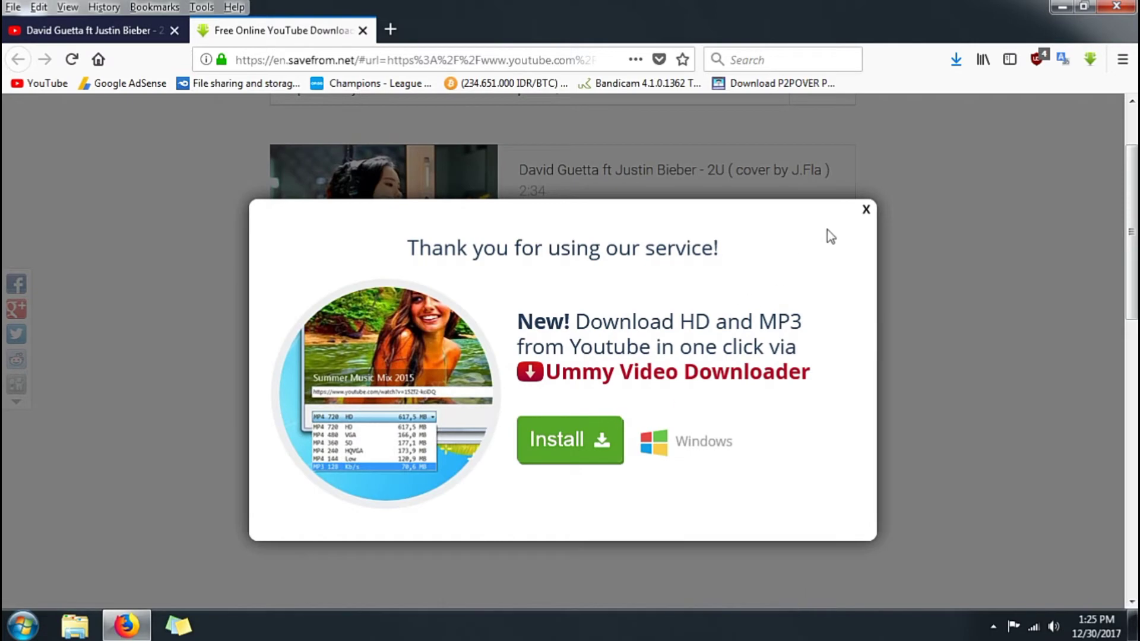
{"action": "left_click", "coordinate": [864, 214]}
{"action": "left_click", "coordinate": [574, 387]}
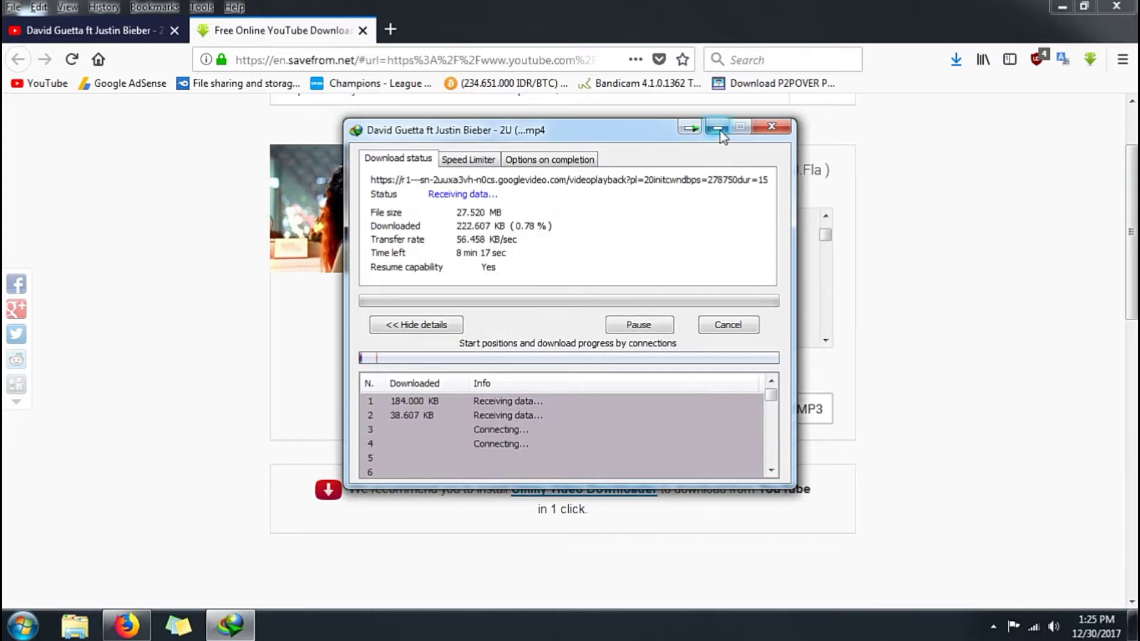
{"action": "left_click", "coordinate": [663, 323]}
{"action": "left_click", "coordinate": [718, 127]}
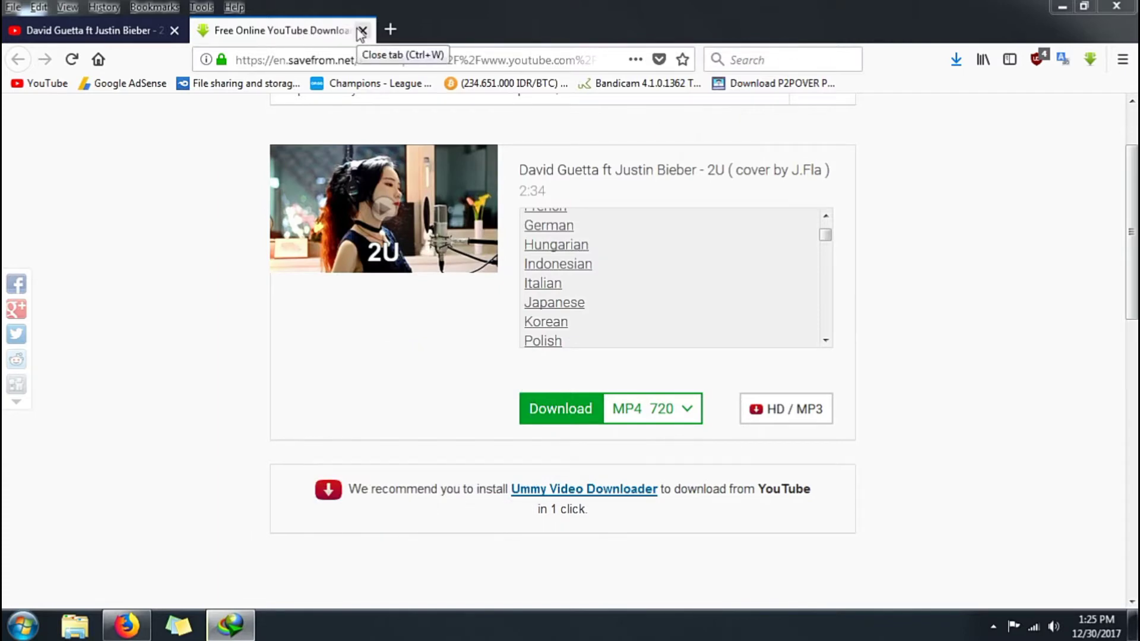
Return to the YouTube video and open its SaveFrom.net download page by inserting "ss" before "youtube.com" in its web address
{"action": "left_click", "coordinate": [95, 30]}
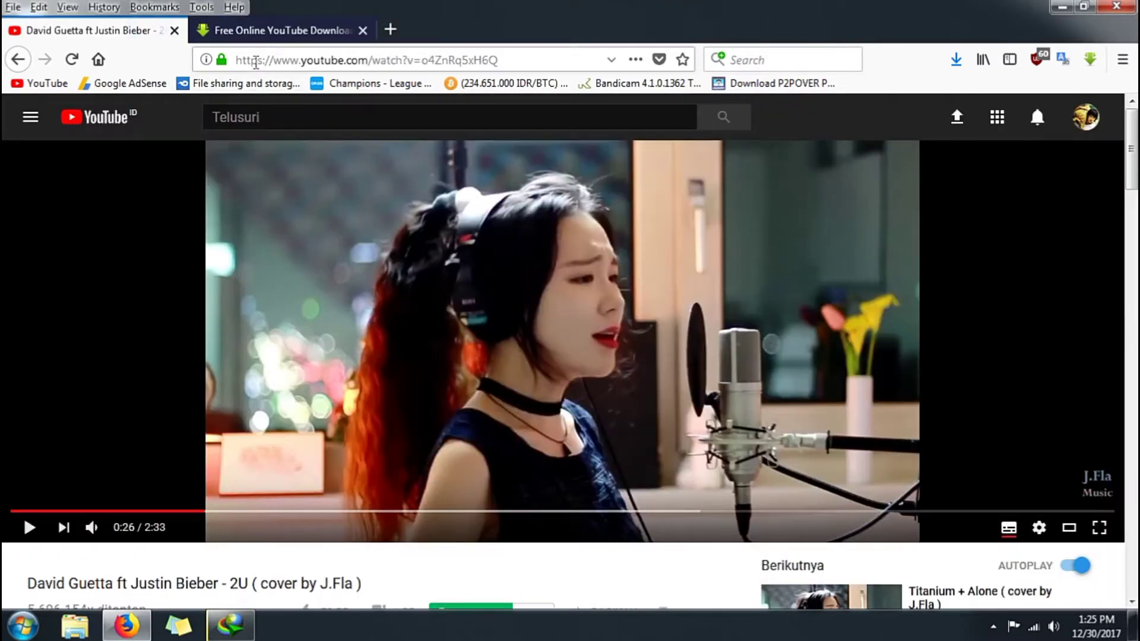
{"action": "left_click", "coordinate": [303, 62]}
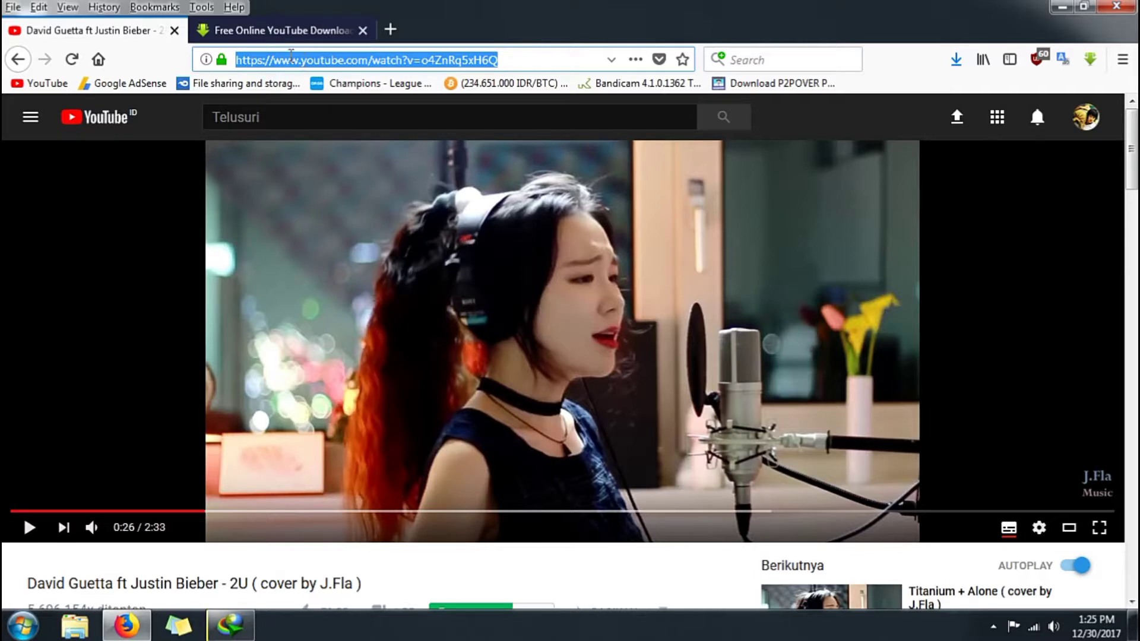
{"action": "left_click", "coordinate": [300, 57]}
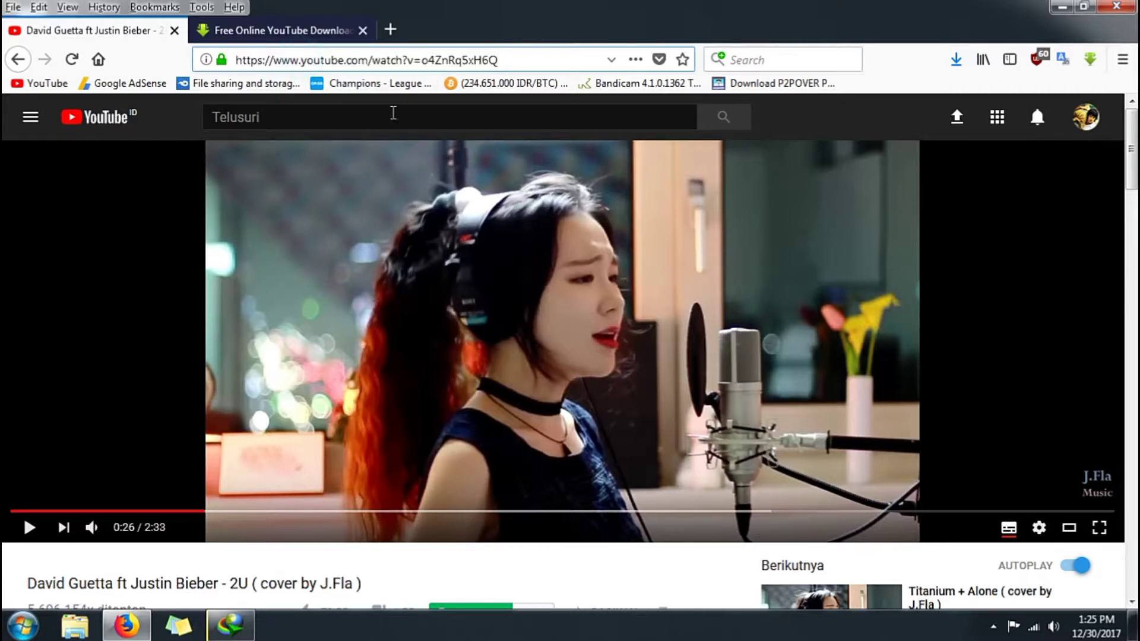
{"action": "type", "text": "ss"}
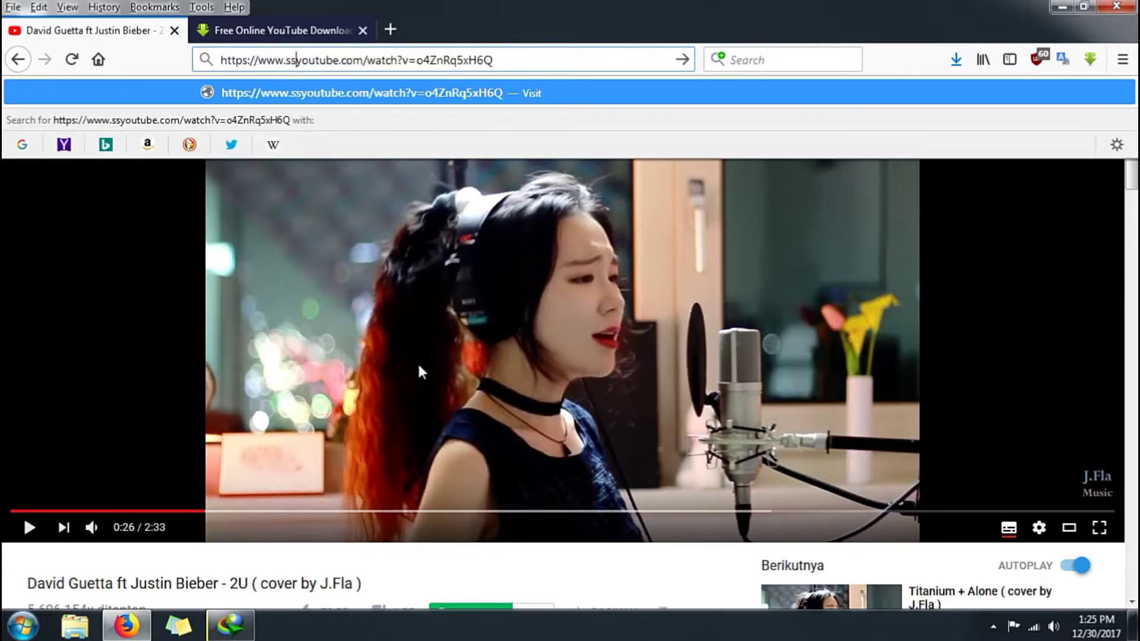
{"action": "key", "text": "Return"}
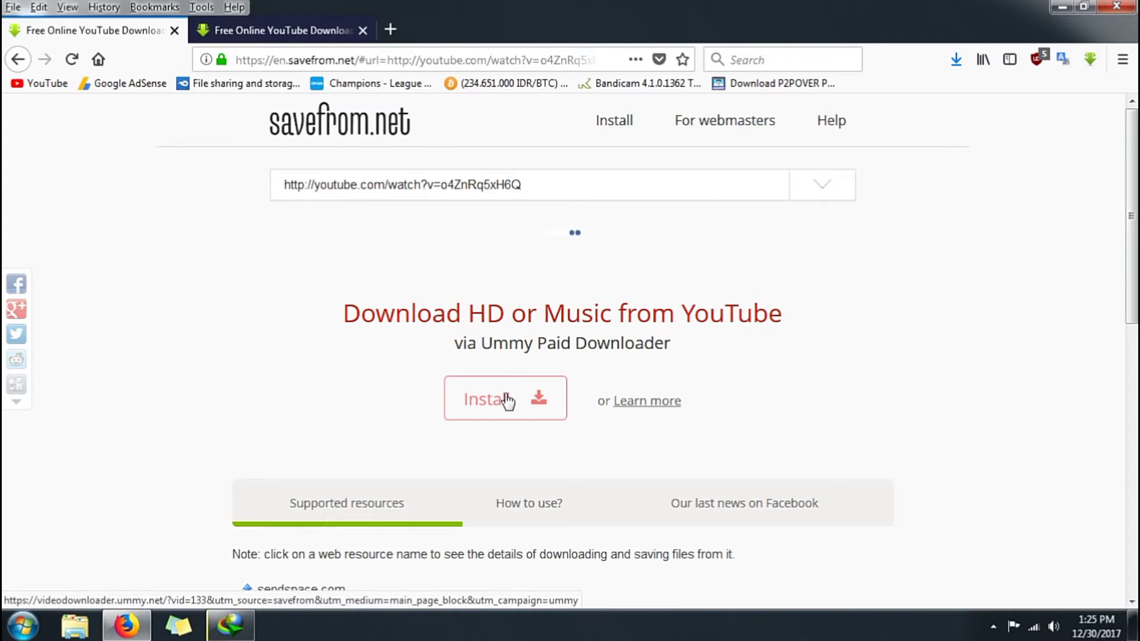
{"action": "mouse_move", "coordinate": [459, 18]}
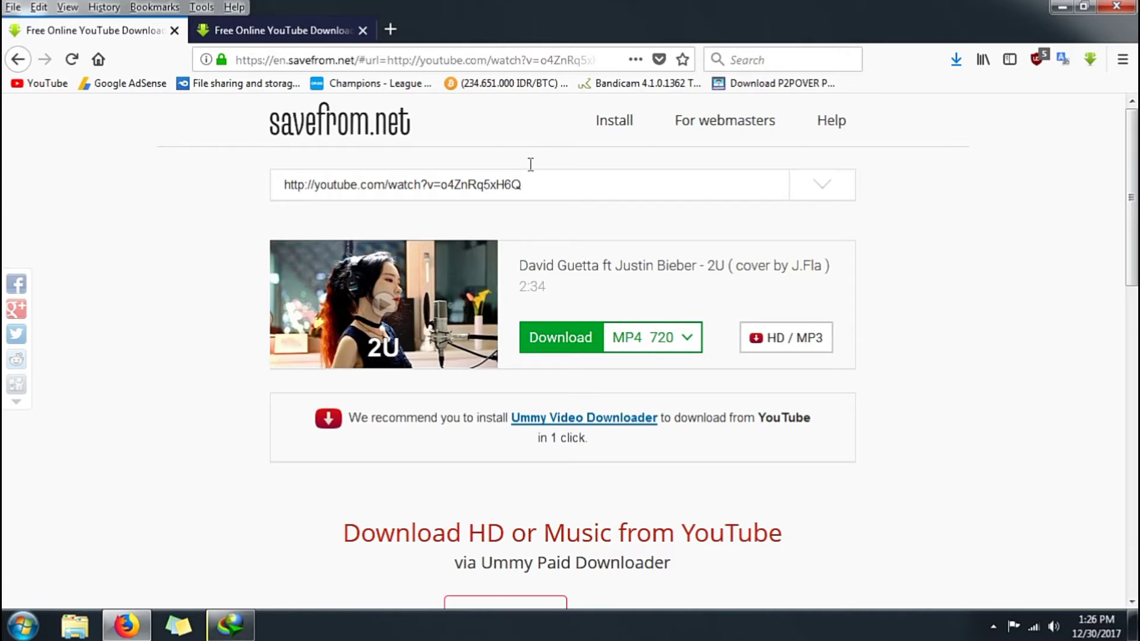
Compare the SaveFrom.net page opened through the edited address with the one opened through the helper extension
{"action": "left_click", "coordinate": [264, 32]}
{"action": "left_click", "coordinate": [89, 34]}
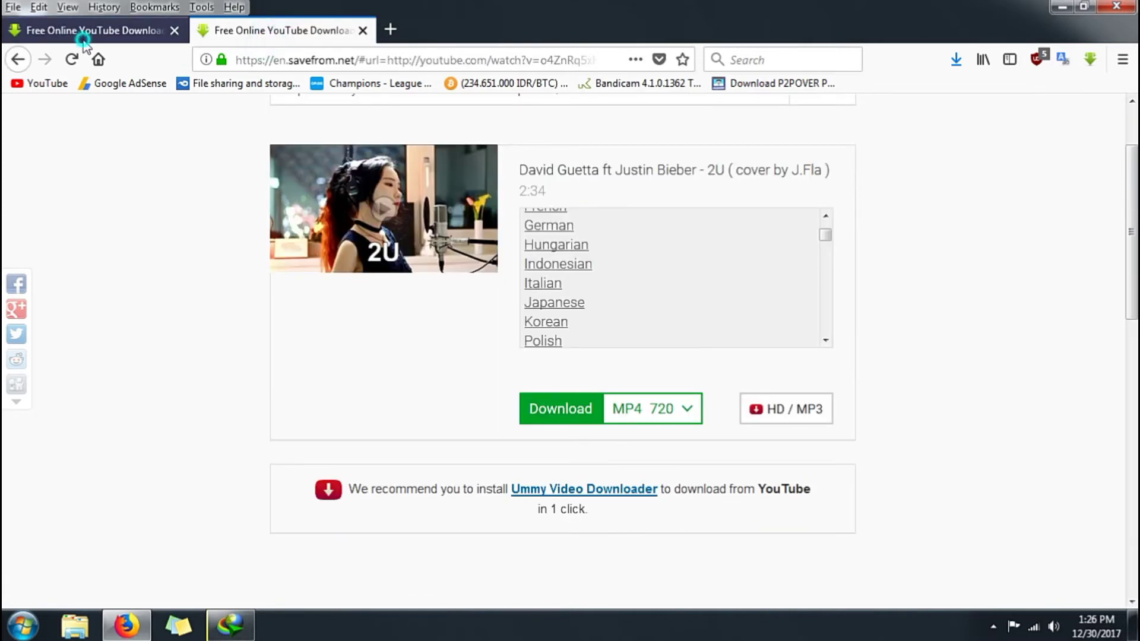
{"action": "left_click", "coordinate": [300, 35]}
{"action": "left_click", "coordinate": [89, 34]}
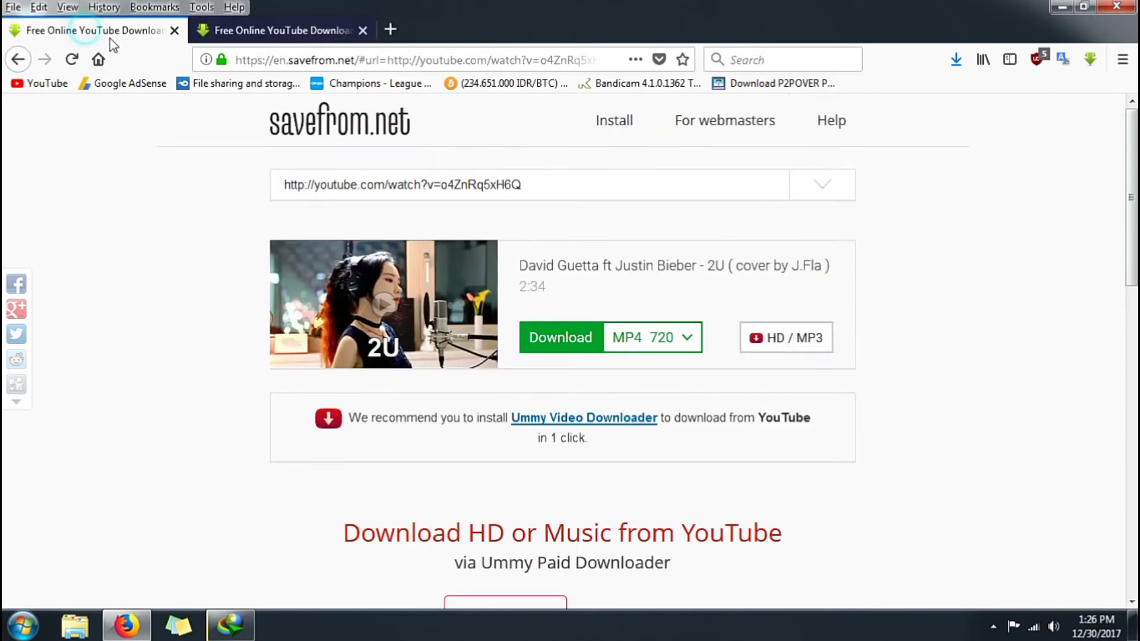
List the subtitle languages offered for the "2U" cover video on the page opened through the edited address
{"action": "left_click", "coordinate": [657, 335]}
{"action": "left_click", "coordinate": [675, 433]}
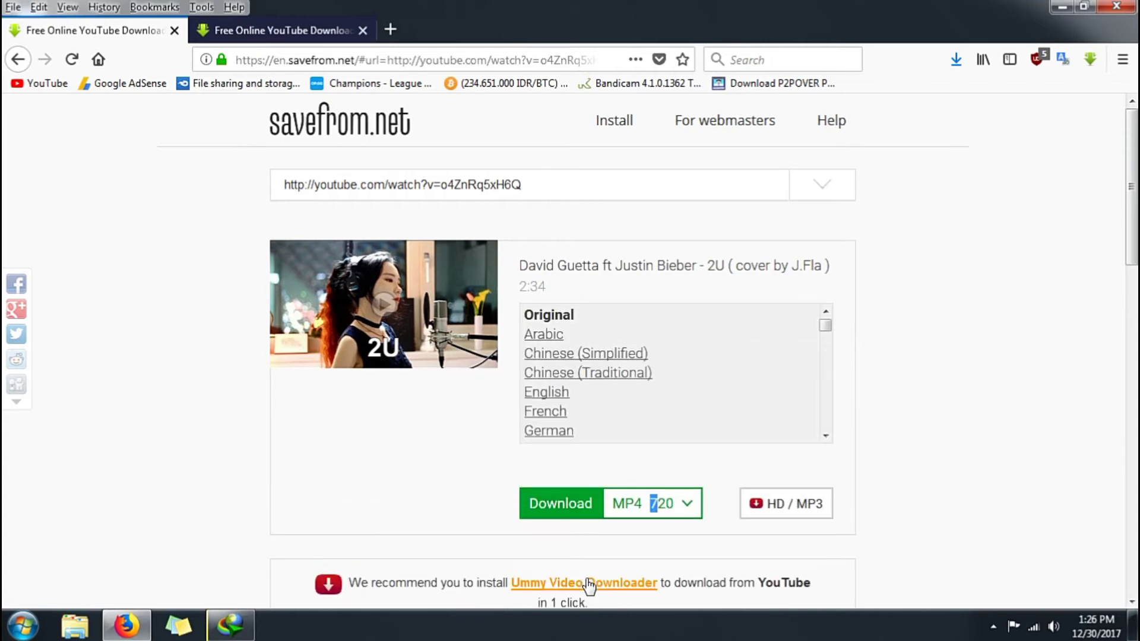
{"action": "left_click", "coordinate": [457, 437]}
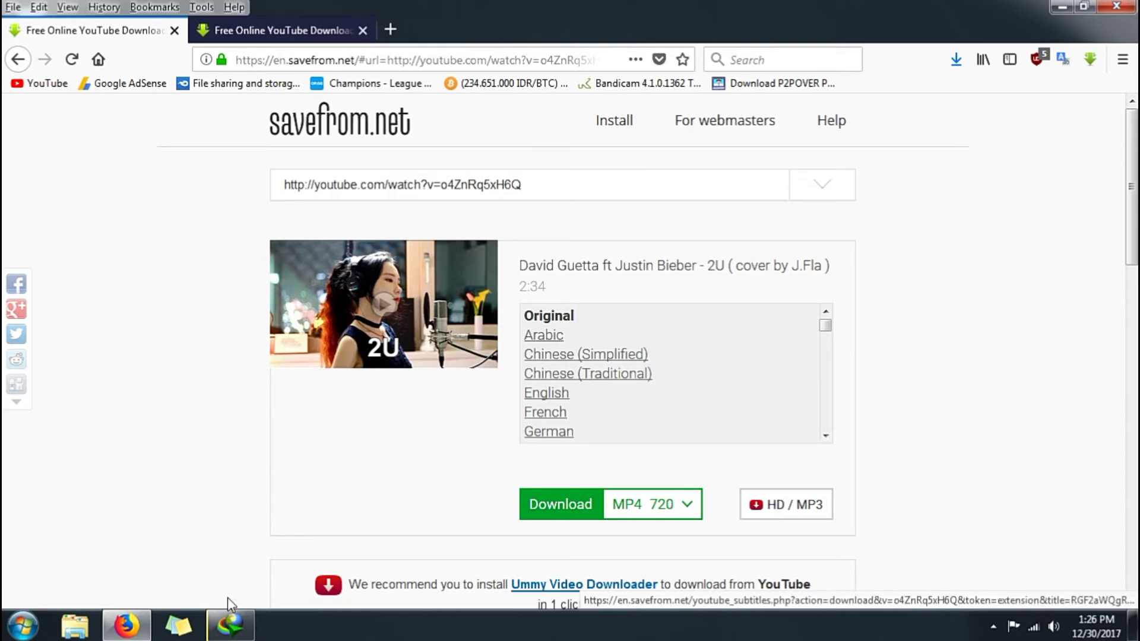
Bring back the minimized download window and resume downloading the "2U" MP4 video
{"action": "left_click", "coordinate": [615, 332]}
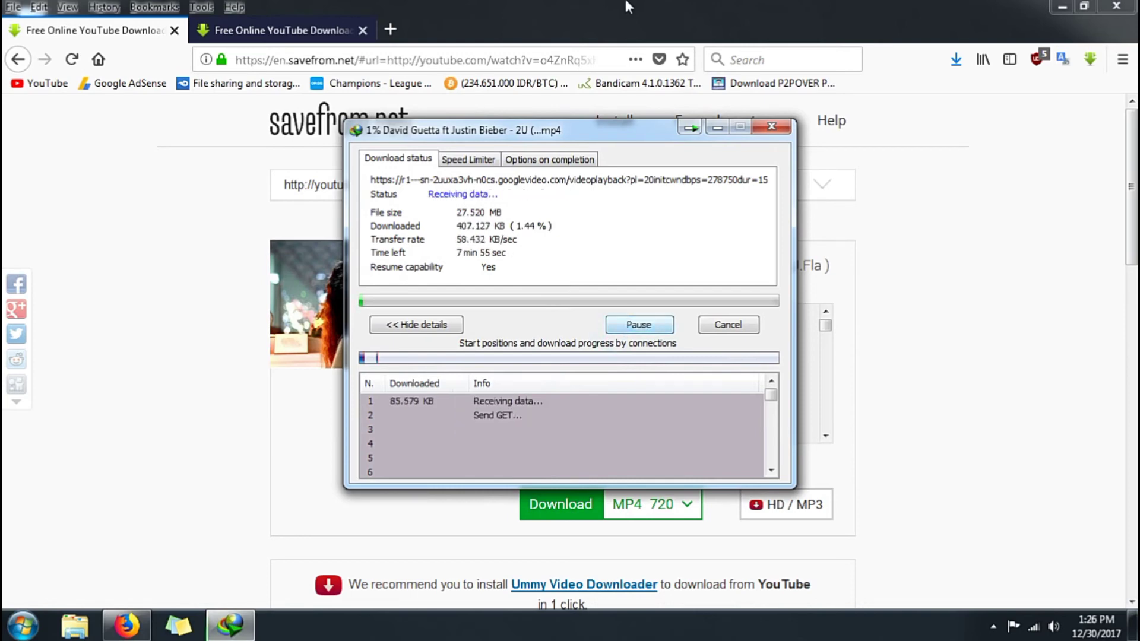
{"action": "mouse_move", "coordinate": [697, 7]}
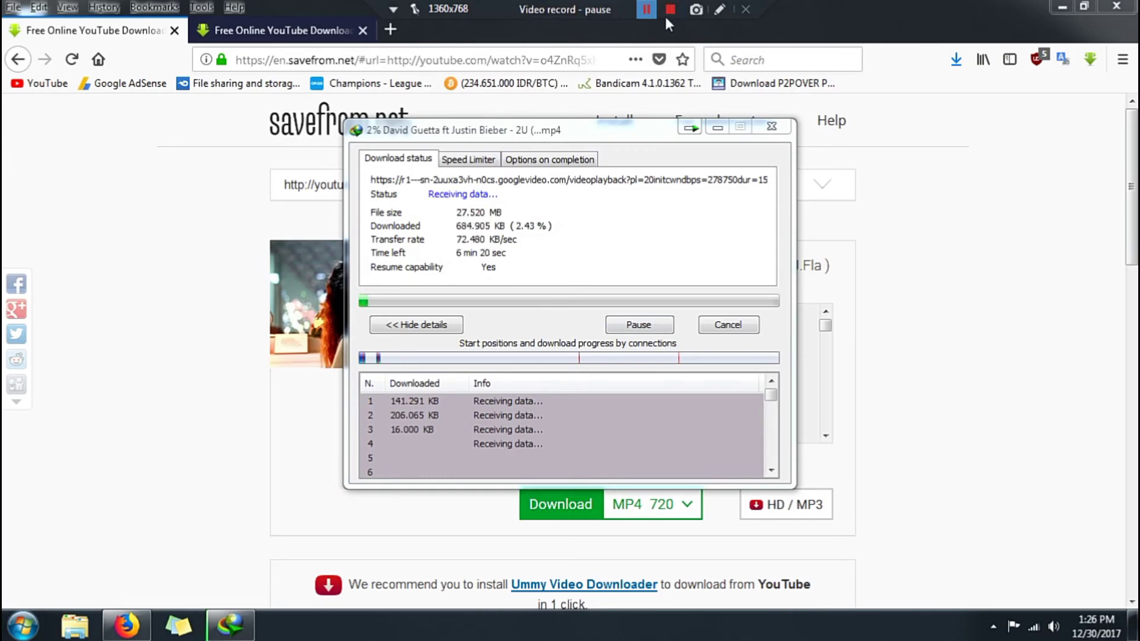
{"action": "left_click", "coordinate": [668, 10]}
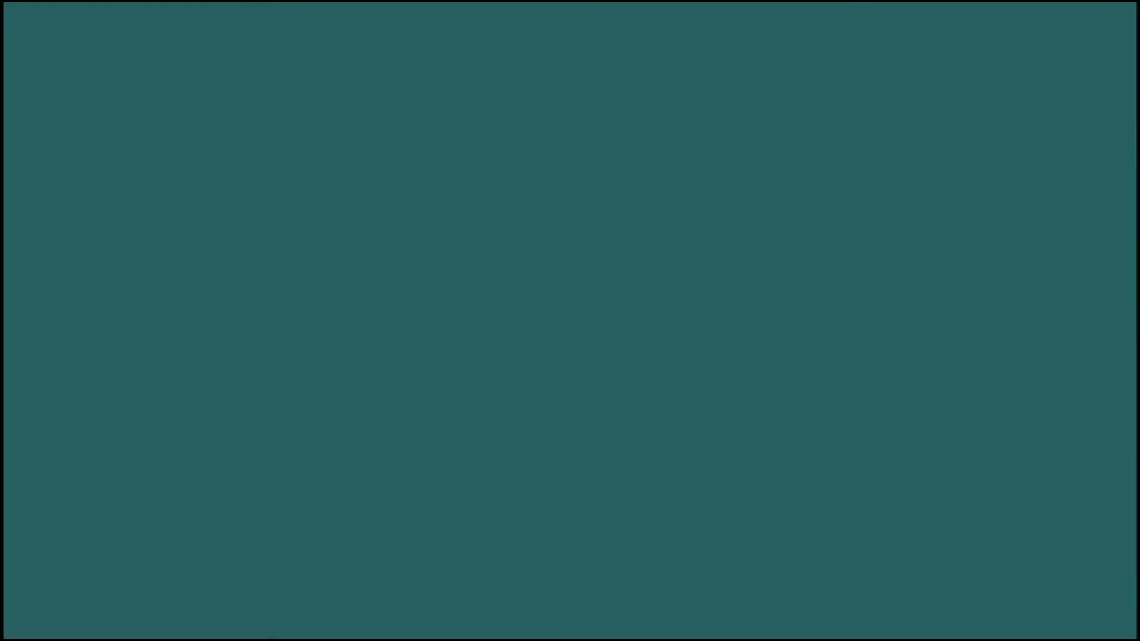